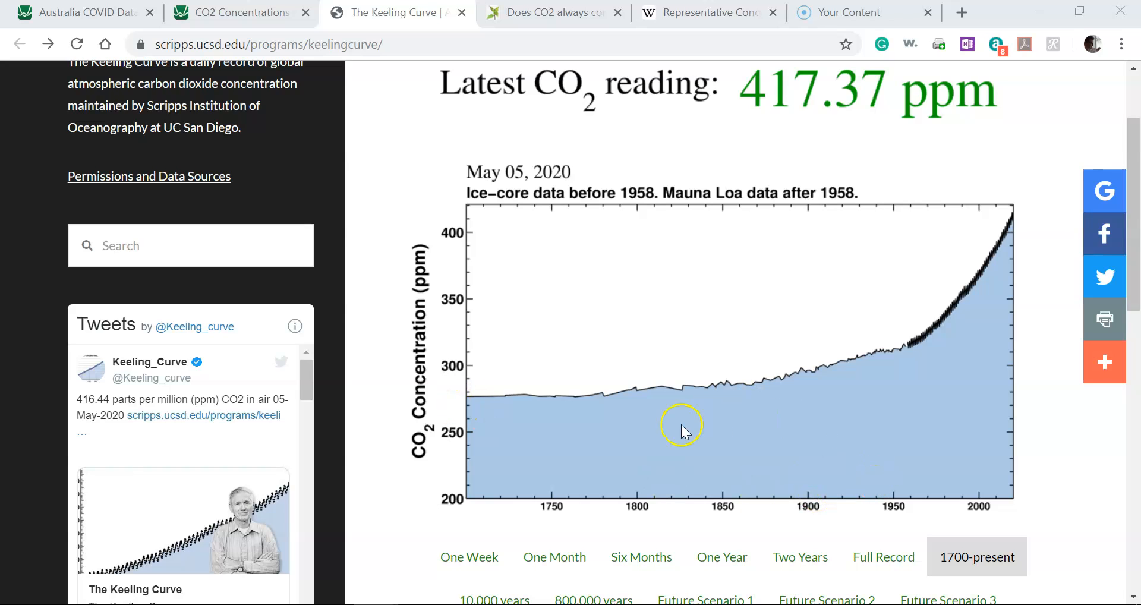
- Show the 10,000-year CO2 chart on the Keeling Curve page and return to the 1700-present chart
left_click(482, 597)
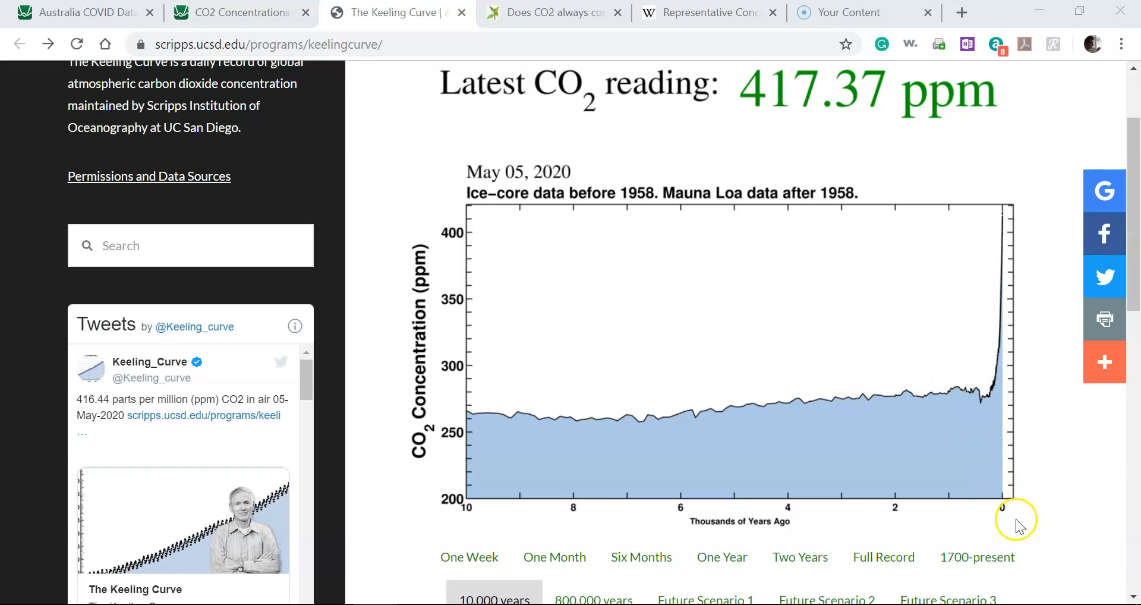
left_click(997, 546)
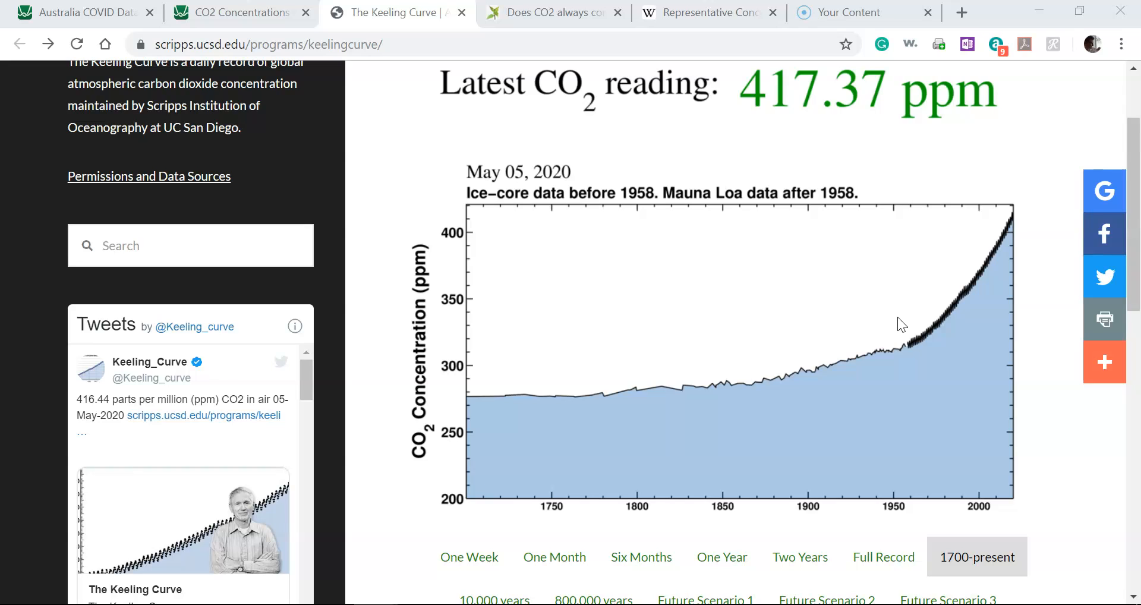
left_click(935, 304)
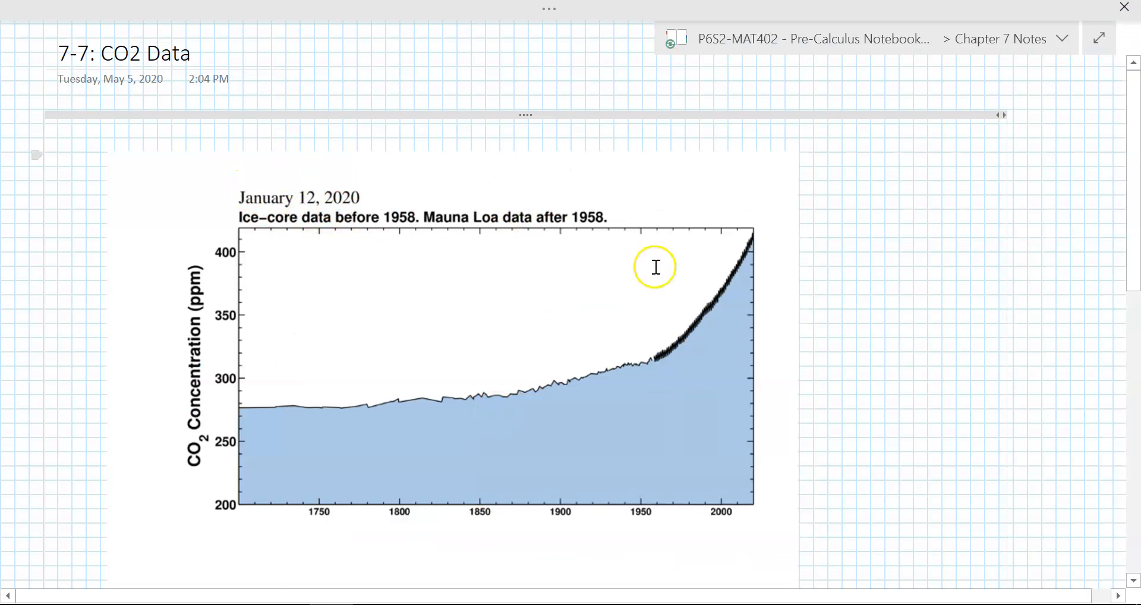
- Review the gridded CO2 chart and the handwritten x-y data table on the notebook page 7-7: CO2 Data
scroll(690, 274, "down", 10)
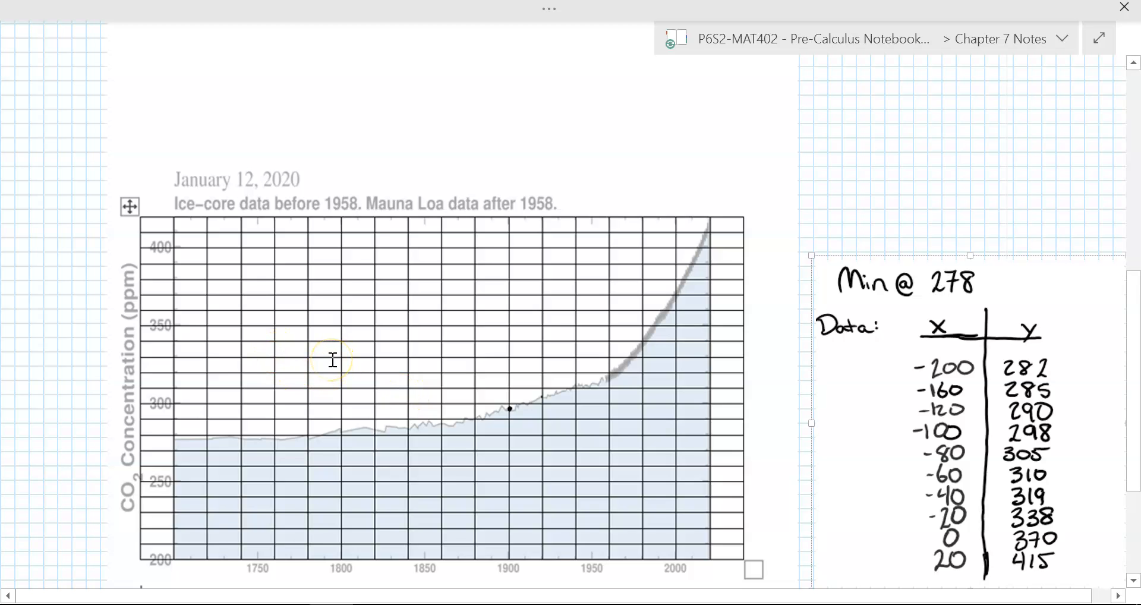
scroll(581, 339, "down", 3)
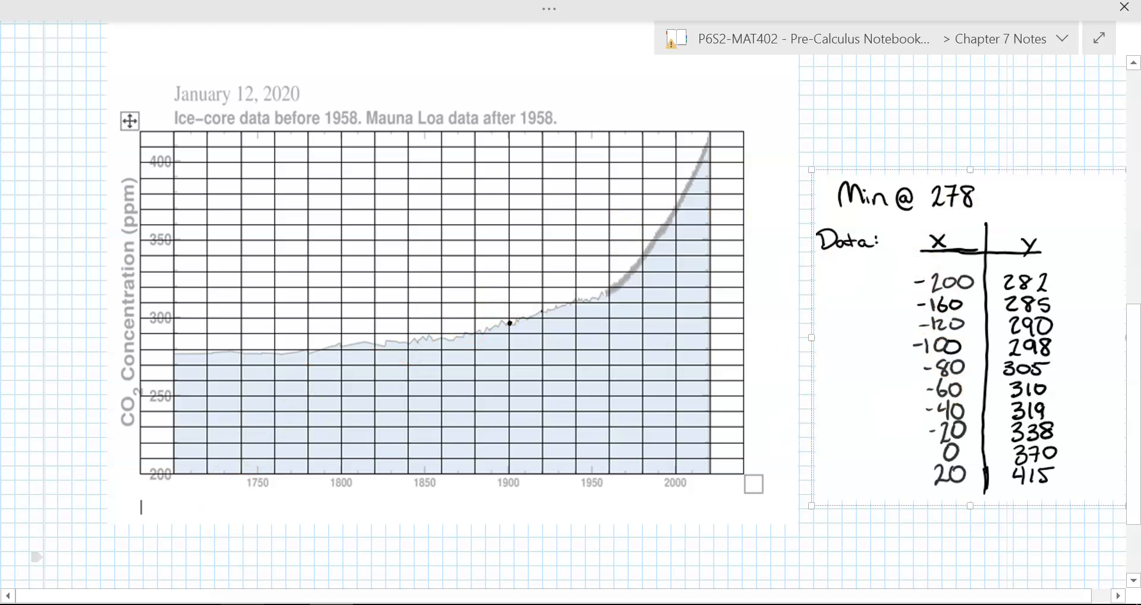
- Switch to the CO2 Concentrations Logistic graph in Desmos and examine its data table, plotted curve and regression formula
left_click(261, 603)
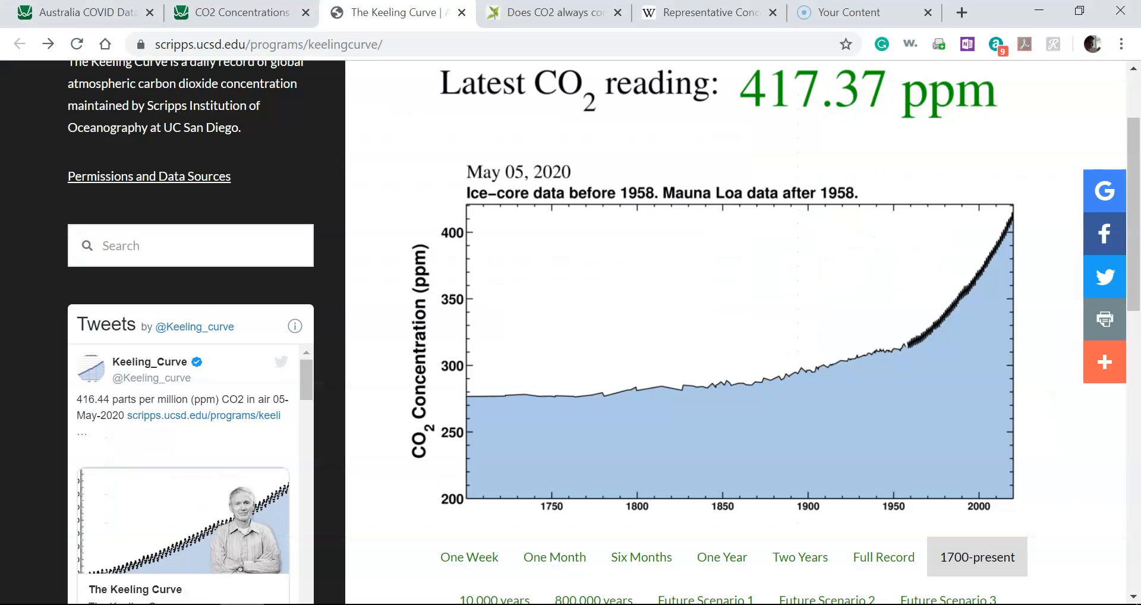
left_click(274, 15)
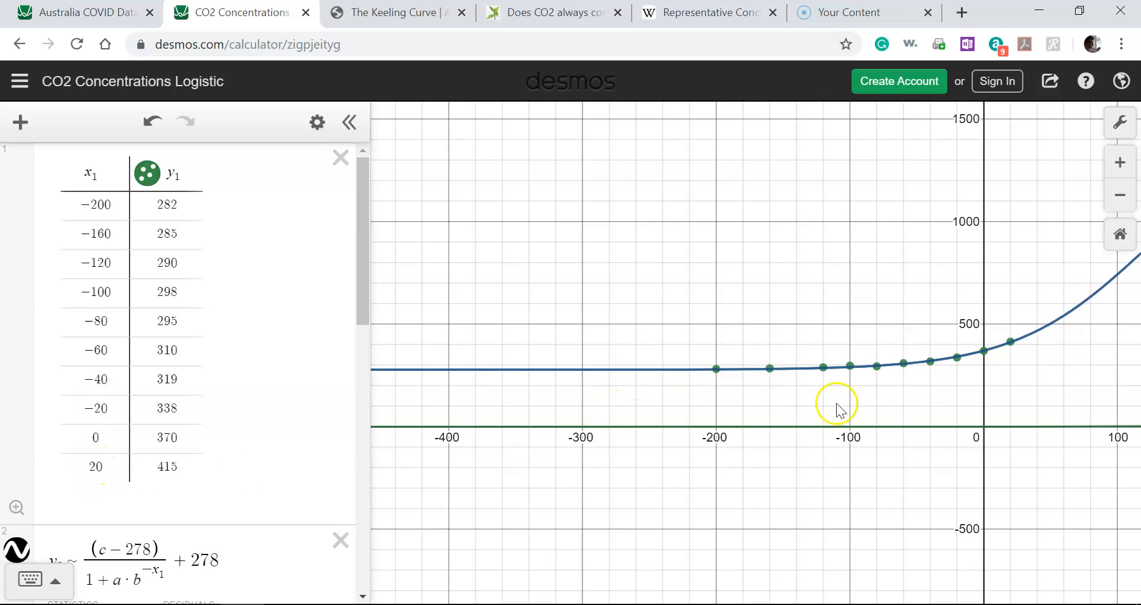
left_click_drag(1065, 389, 965, 412)
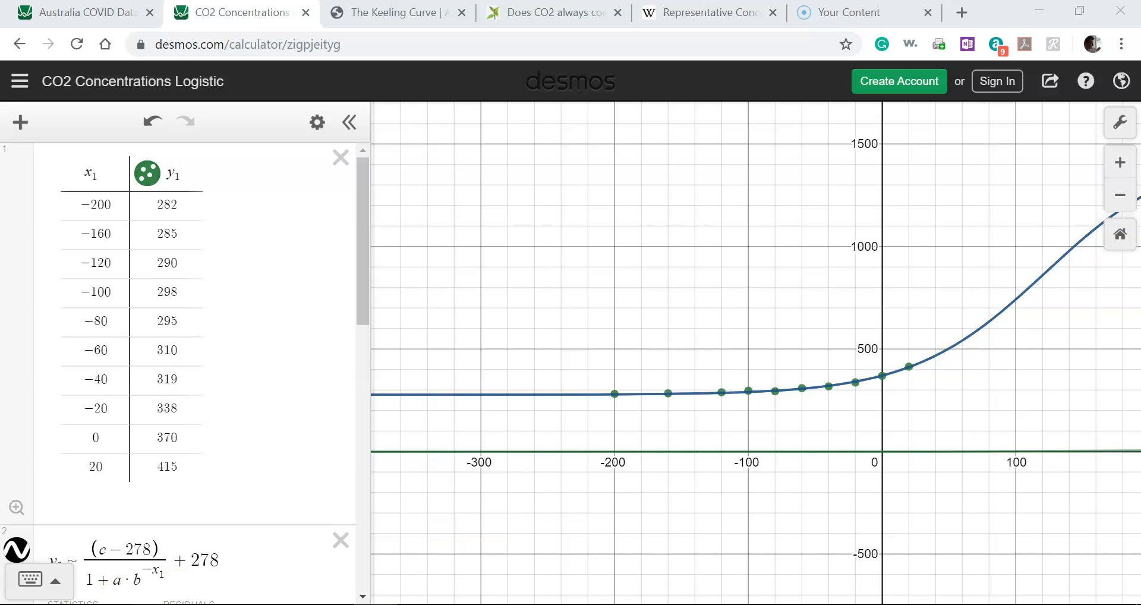
scroll(273, 438, "down", 2)
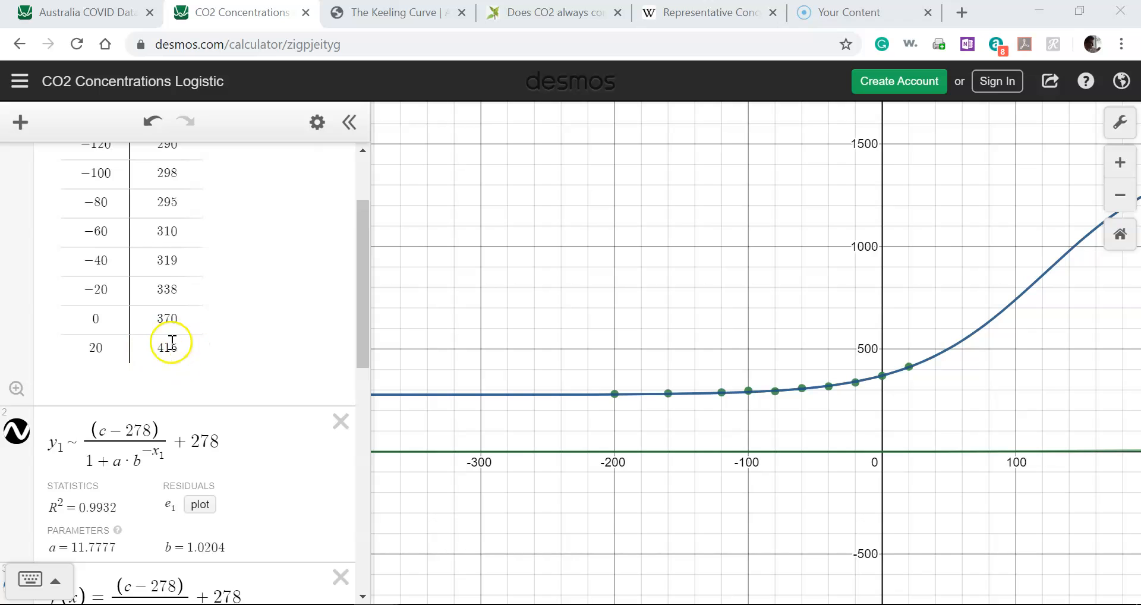
scroll(175, 348, "up", 2)
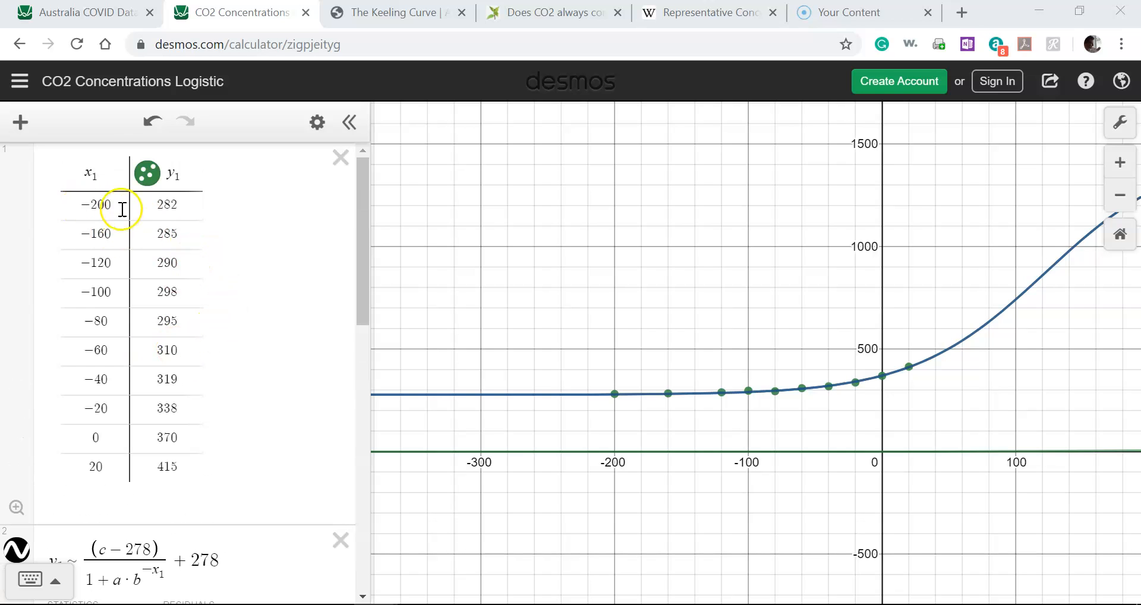
scroll(220, 336, "down", 4)
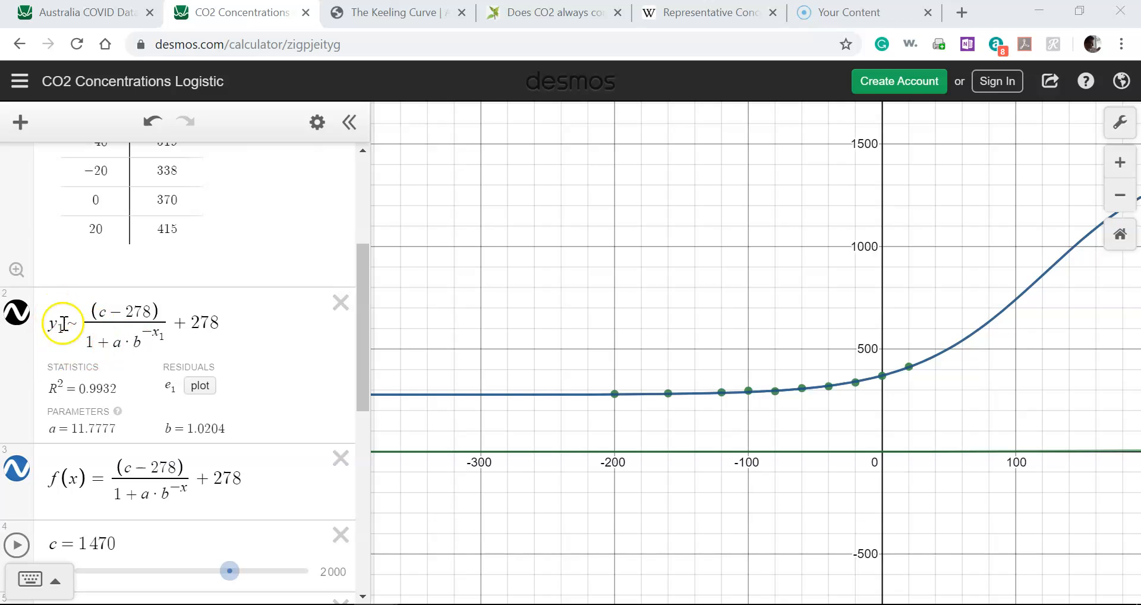
scroll(82, 305, "up", 4)
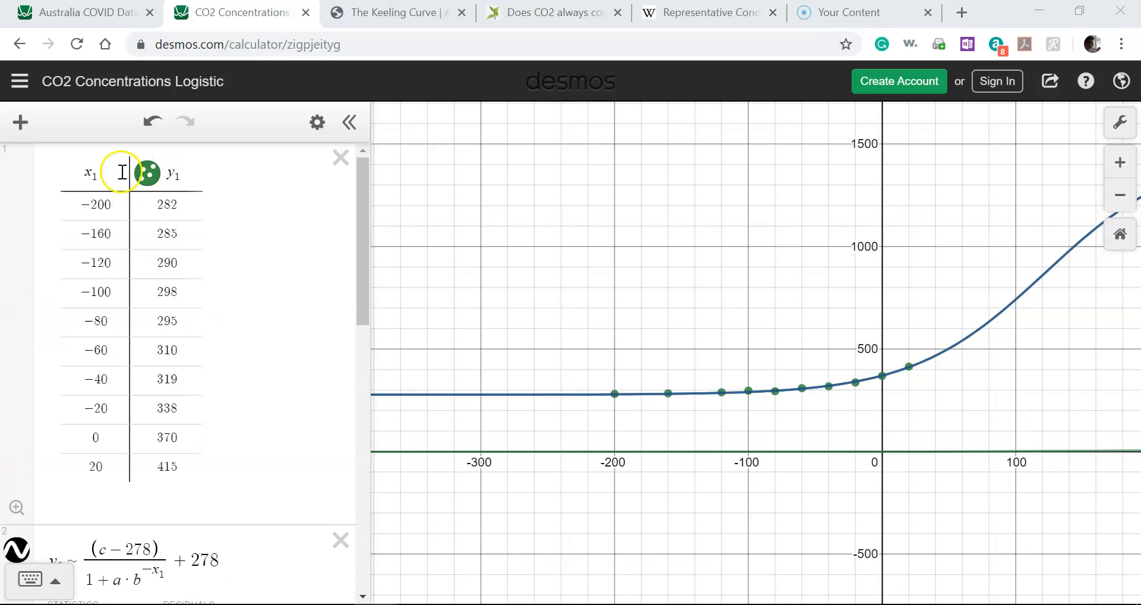
scroll(46, 498, "down", 2)
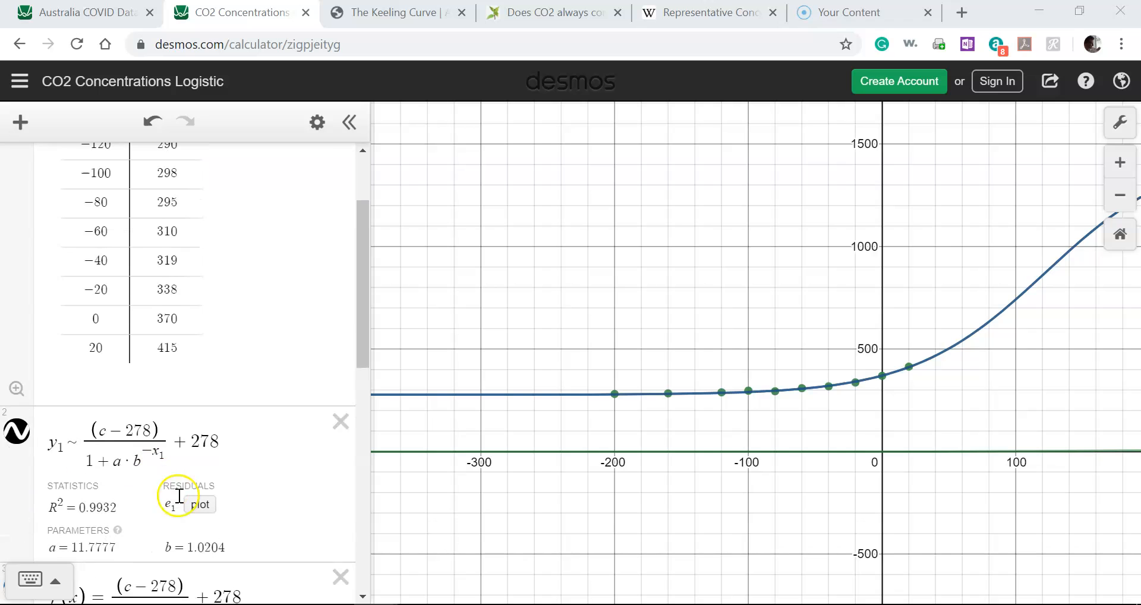
- Highlight the tilde, the numerator (c − 278) and the added constant 278 in the regression formula
left_click(64, 442)
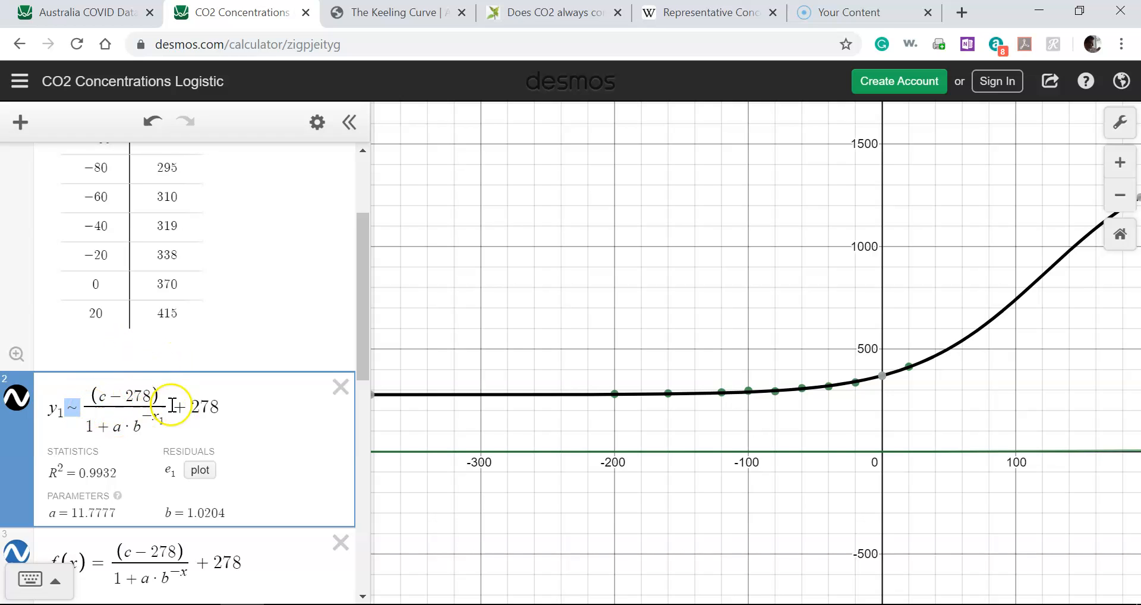
left_click_drag(159, 390, 109, 388)
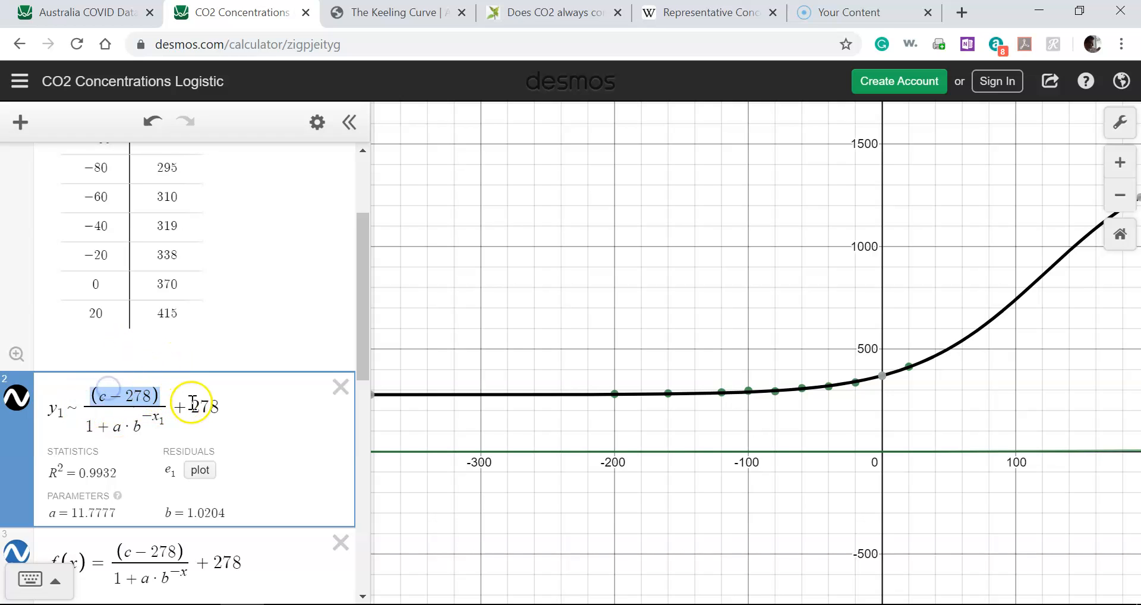
left_click_drag(191, 405, 223, 406)
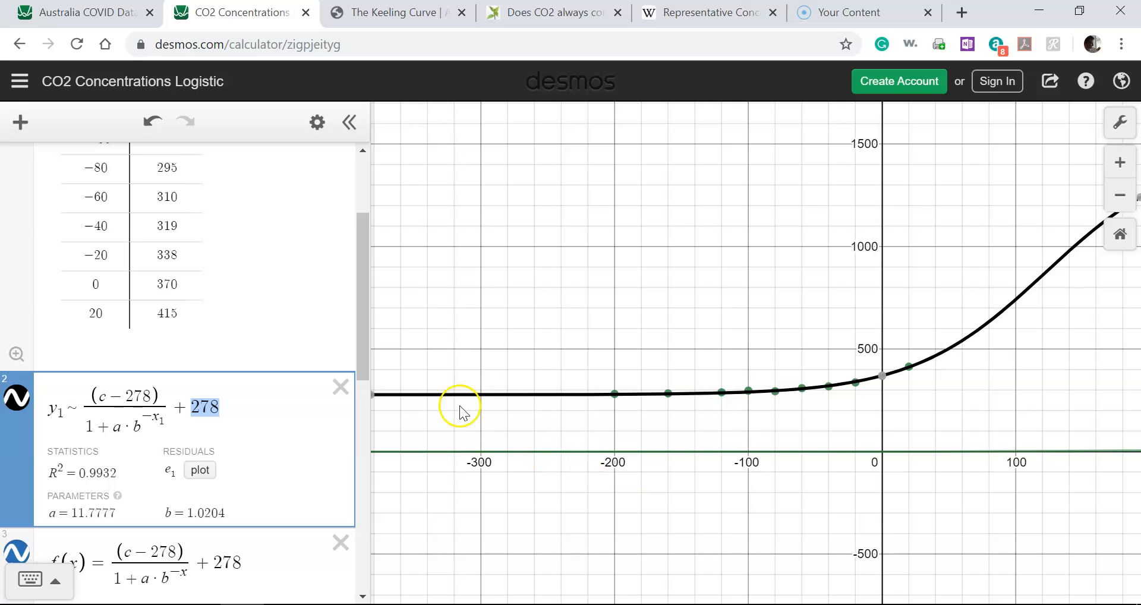
left_click(208, 407)
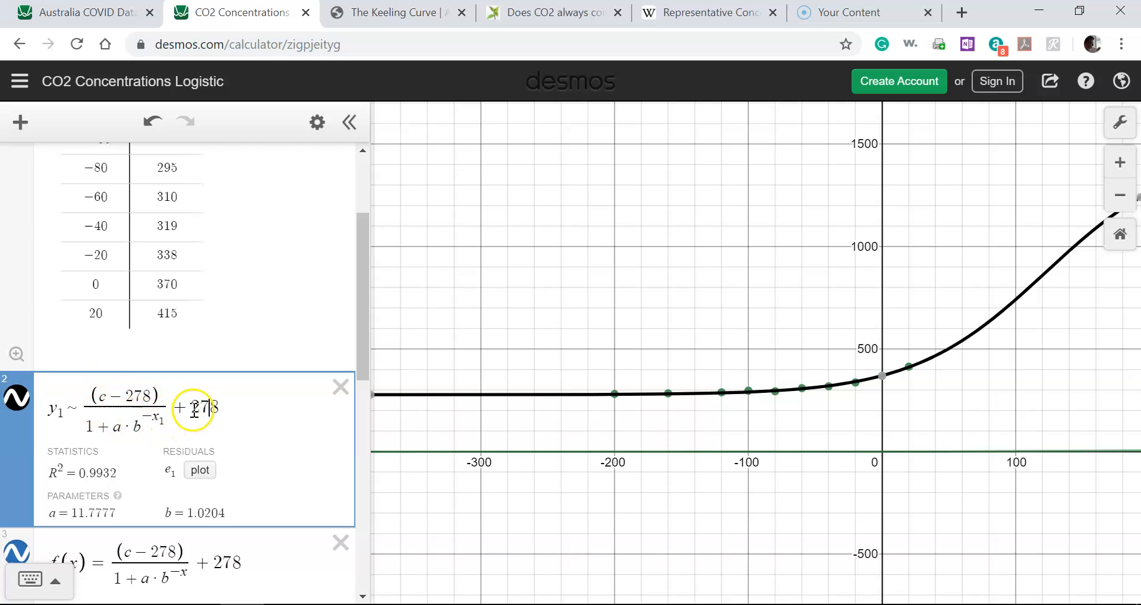
- Delete the c slider and define c = 500 in the empty row with slider limits from 420 to 2000
scroll(178, 428, "down", 4)
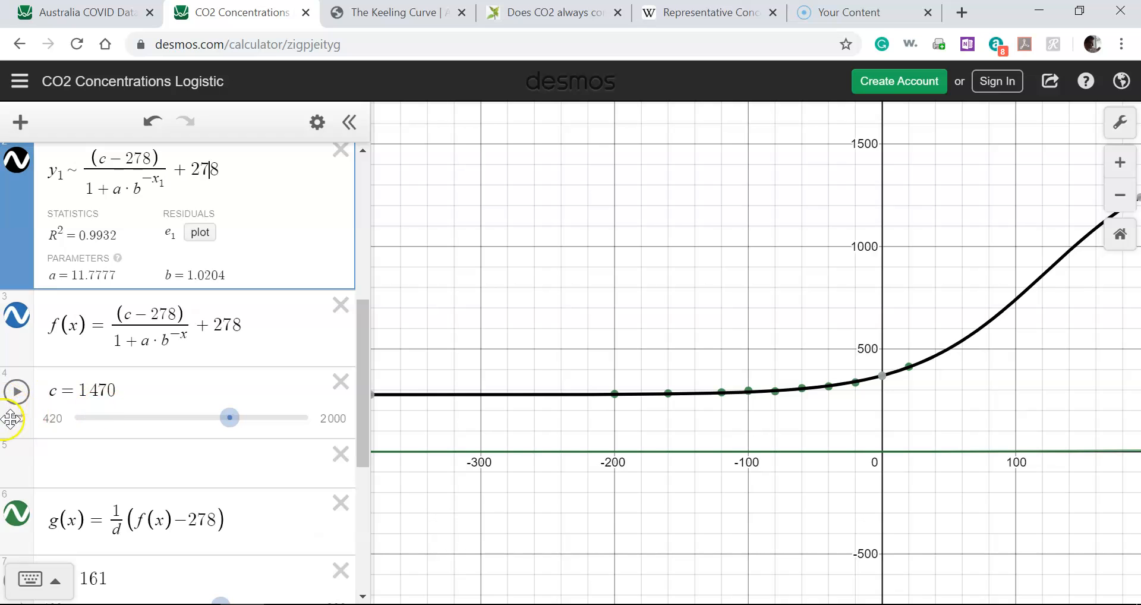
left_click(340, 382)
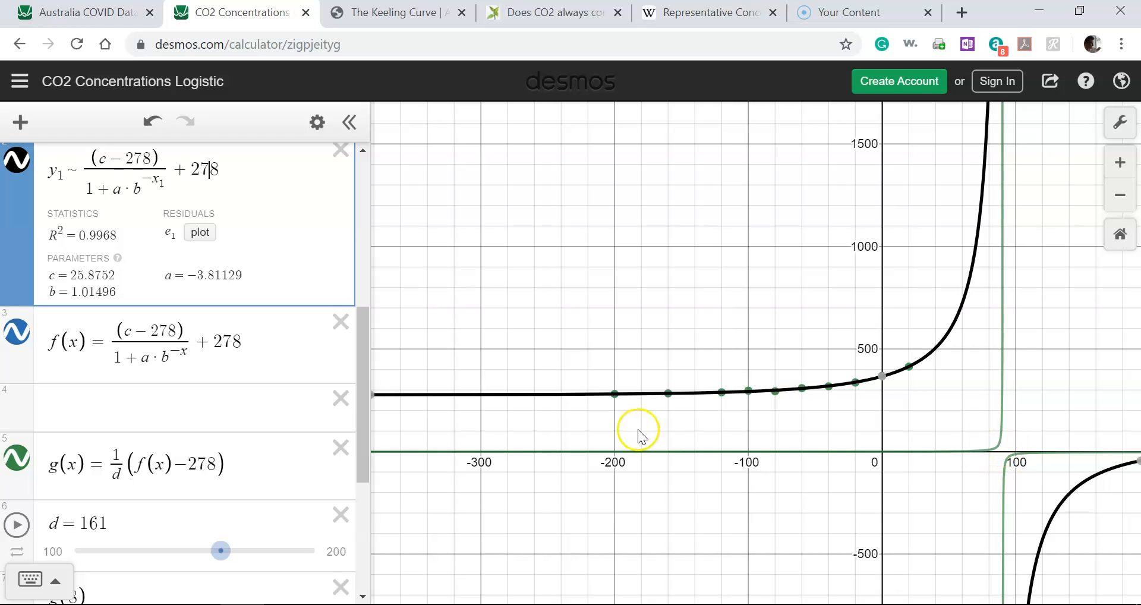
left_click(139, 404)
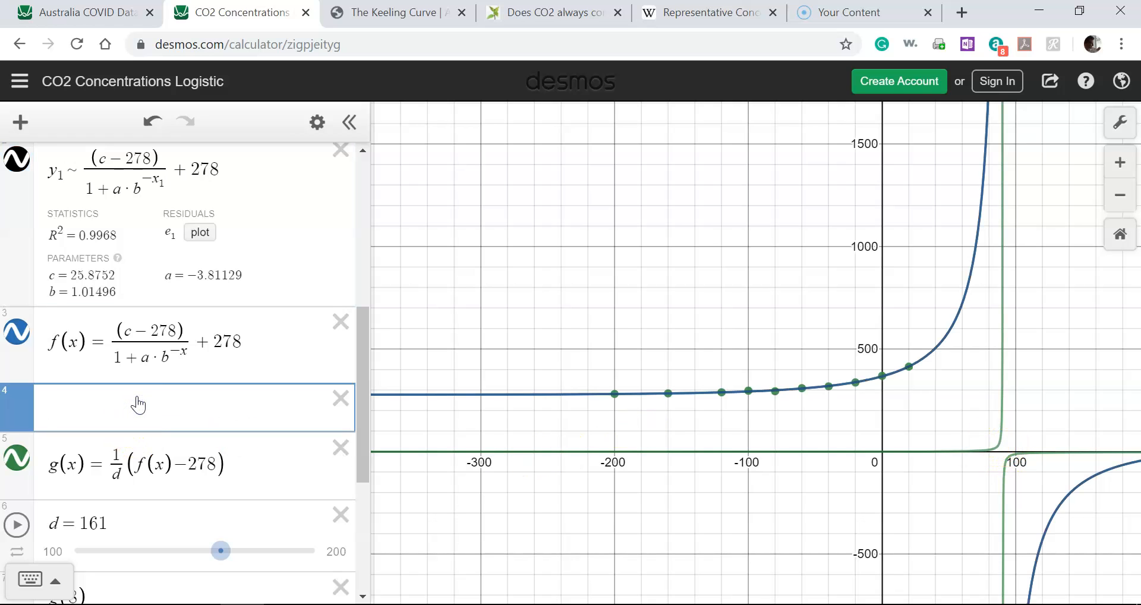
type("c = 500")
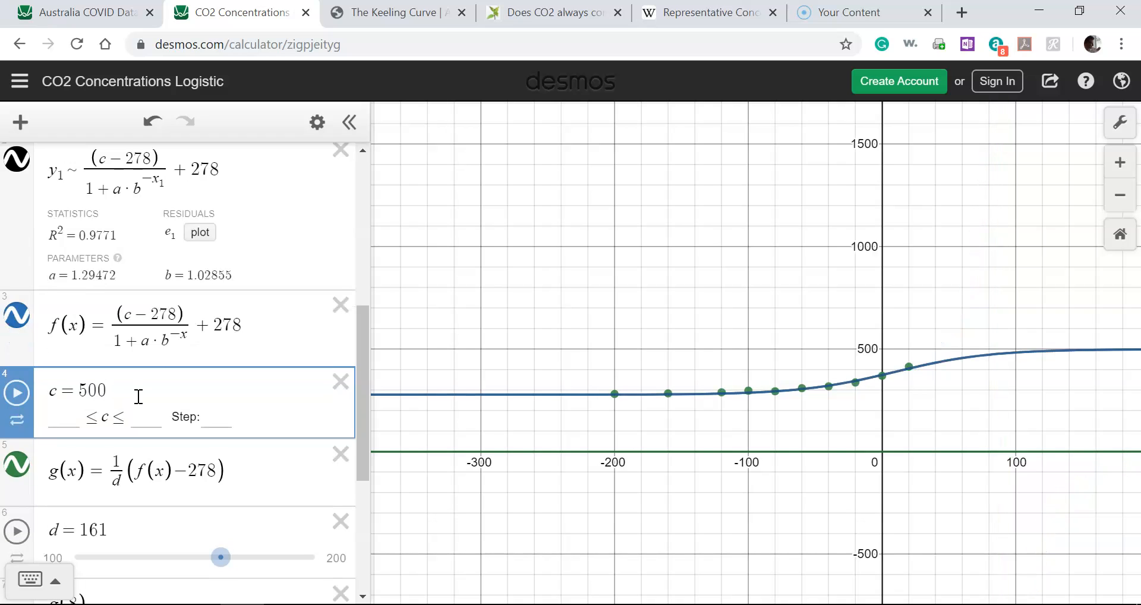
left_click(77, 416)
type("200")
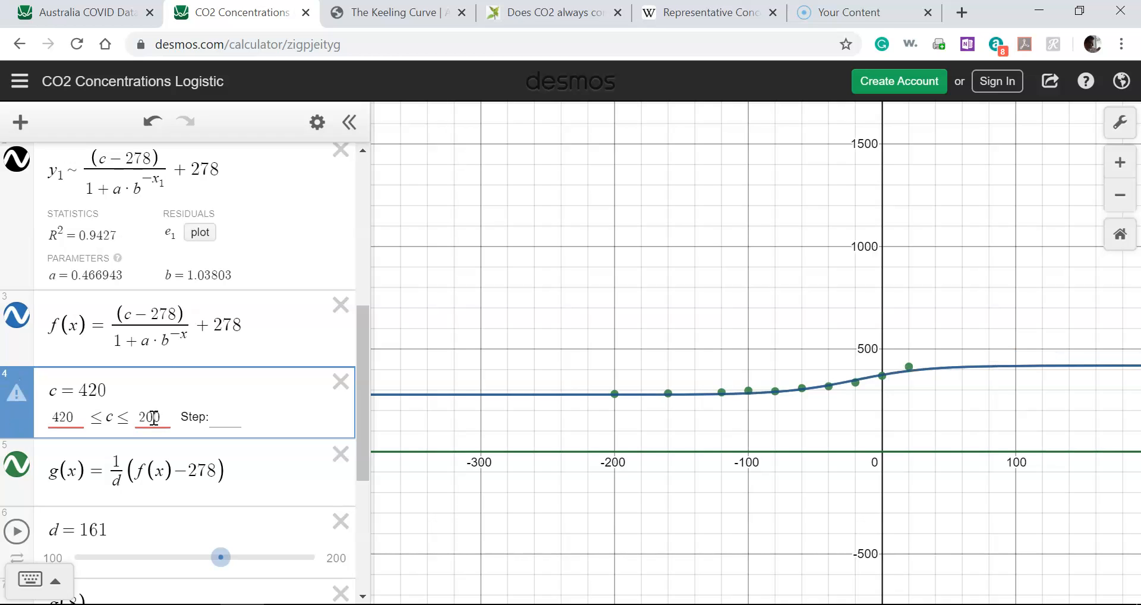
type("0")
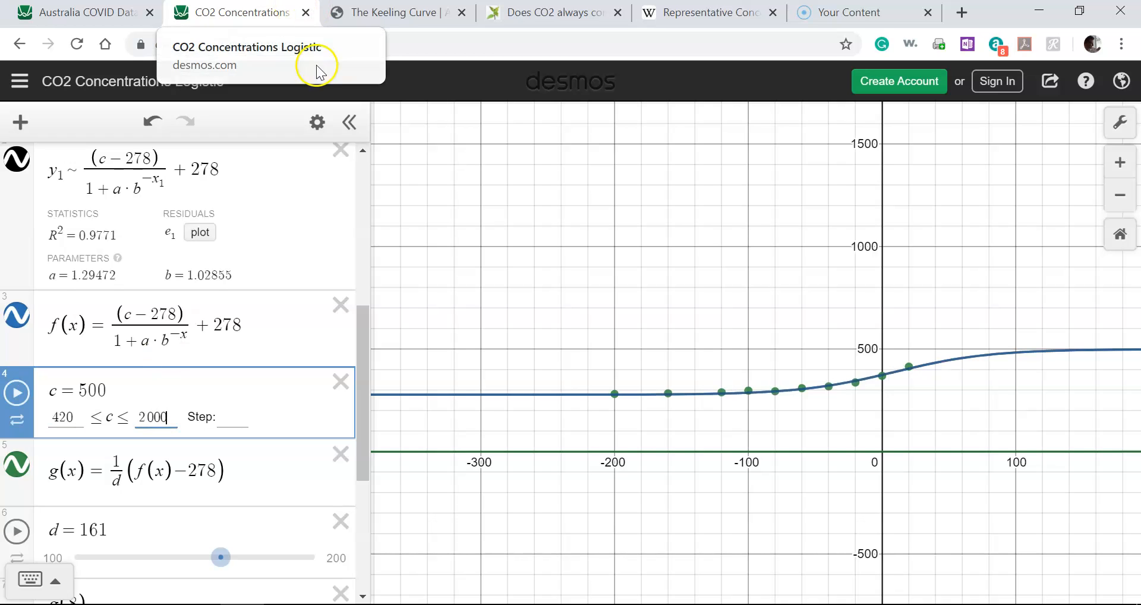
- Raise the c slider to 630 and lower it to its minimum of 420 to compare the fitted curves
left_click(500, 420)
left_click_drag(73, 422, 107, 418)
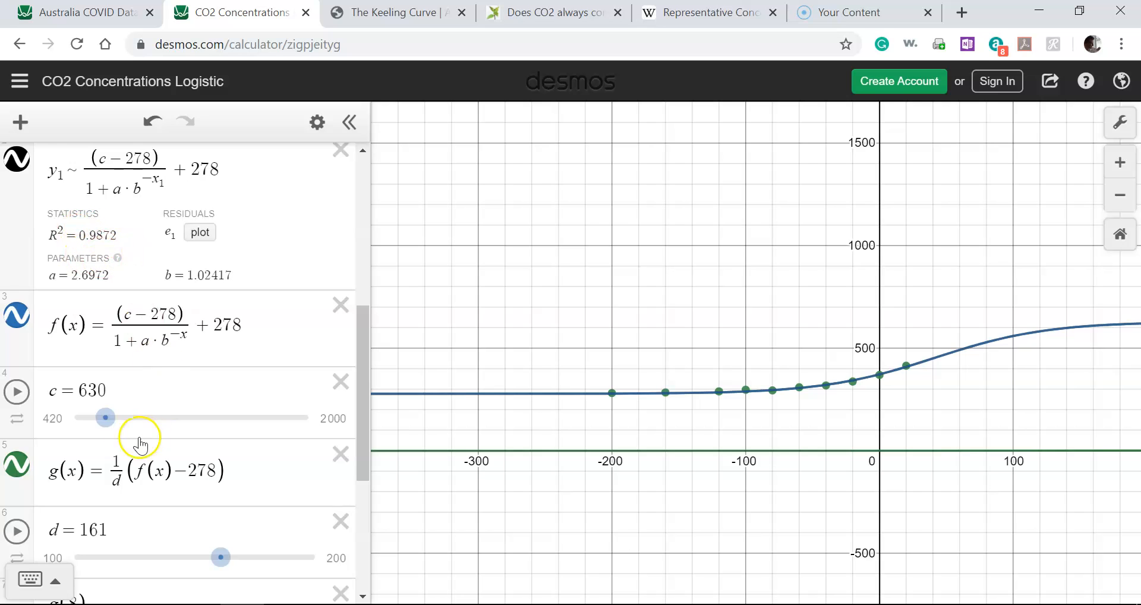
left_click_drag(105, 418, 66, 416)
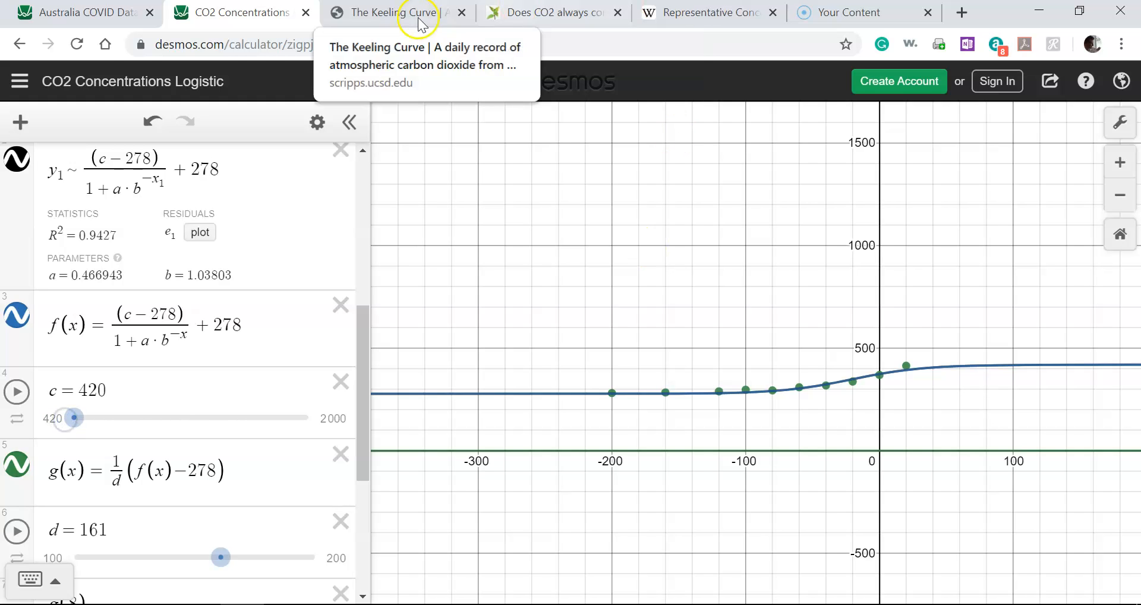
- Switch to the Keeling Curve page and show the Future Scenario 1 emissions and CO2 chart
left_click(397, 13)
scroll(892, 250, "down", 2)
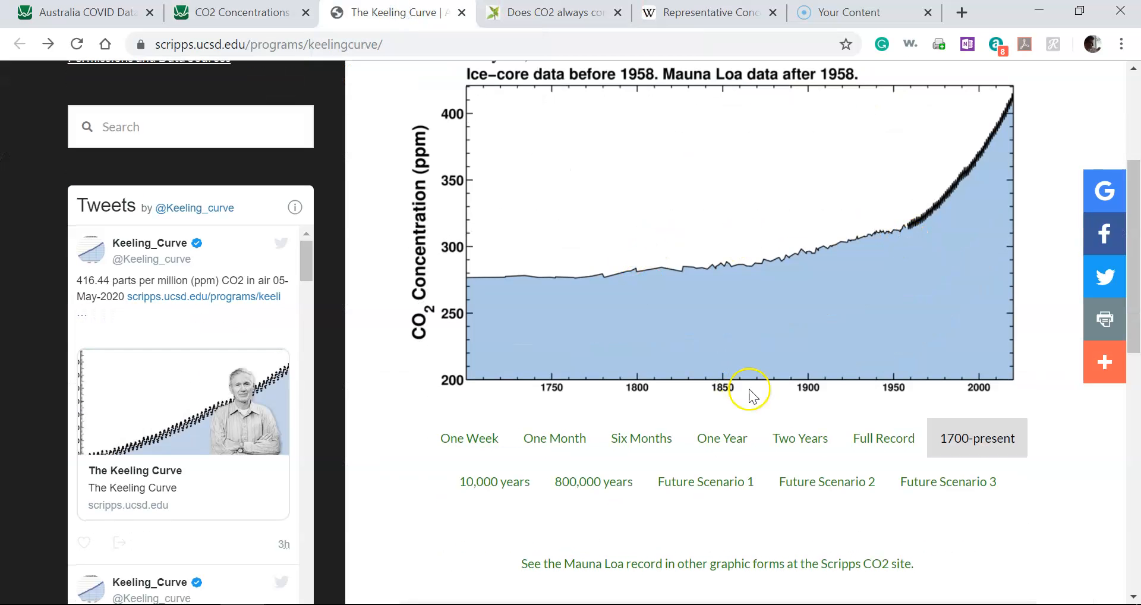
left_click(732, 490)
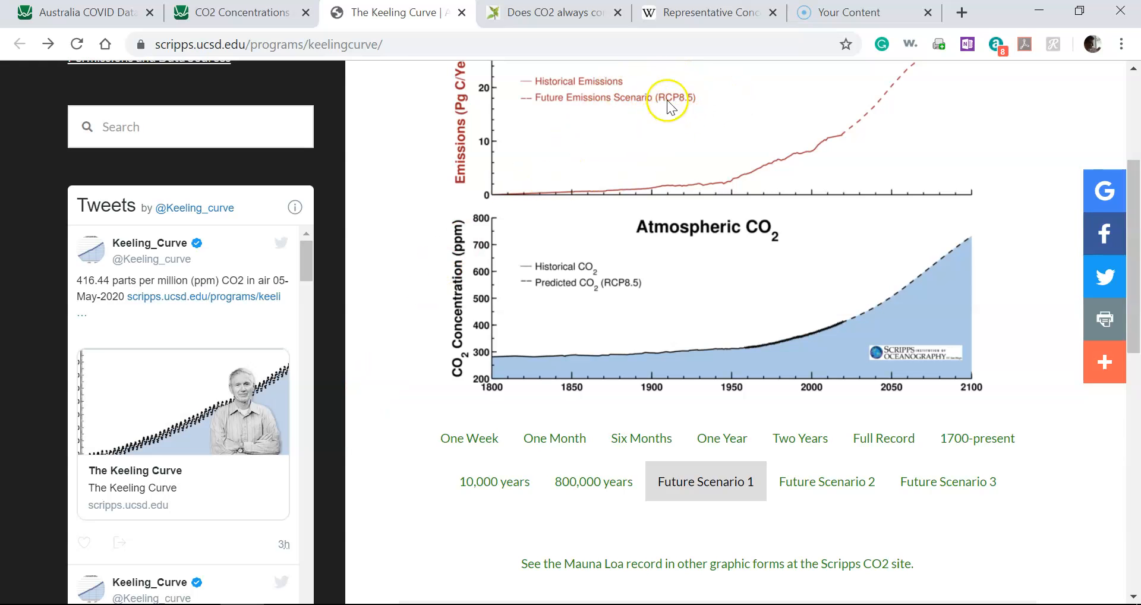
- Compare Future Scenario 1 with the RCP8.5 curve in Wikipedia's Representative Concentration Pathway article, ending on the Keeling Curve page
left_click(735, 17)
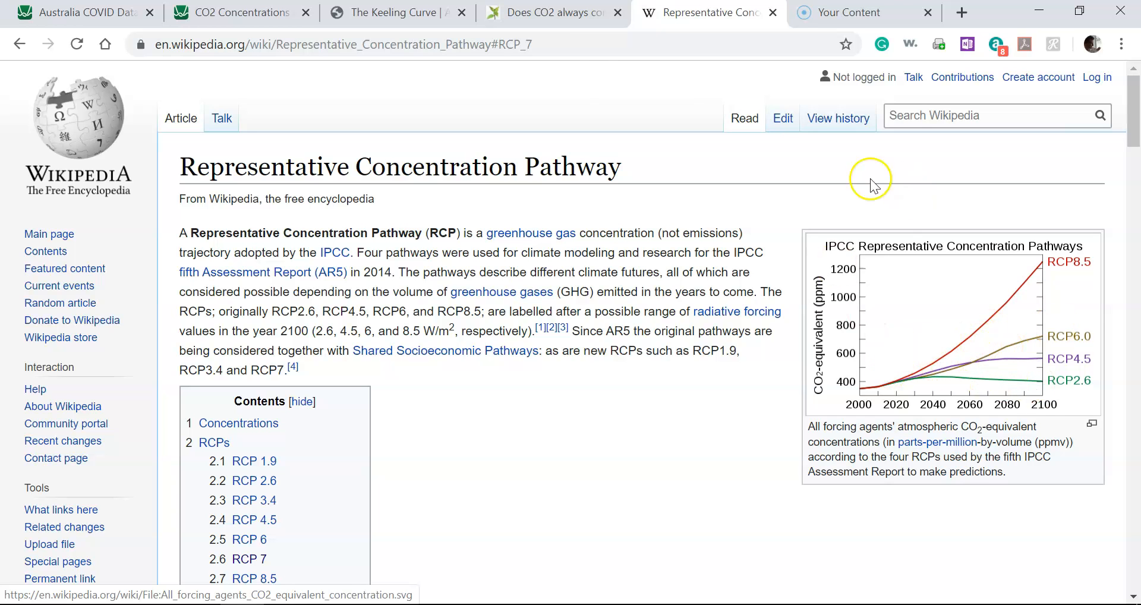
left_click(383, 17)
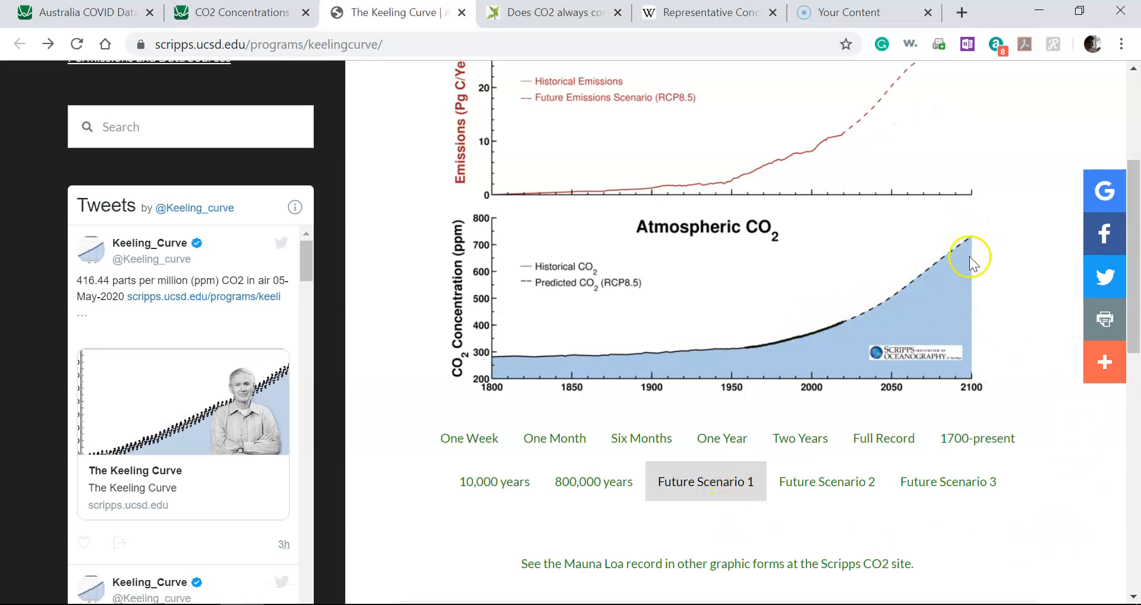
left_click(666, 14)
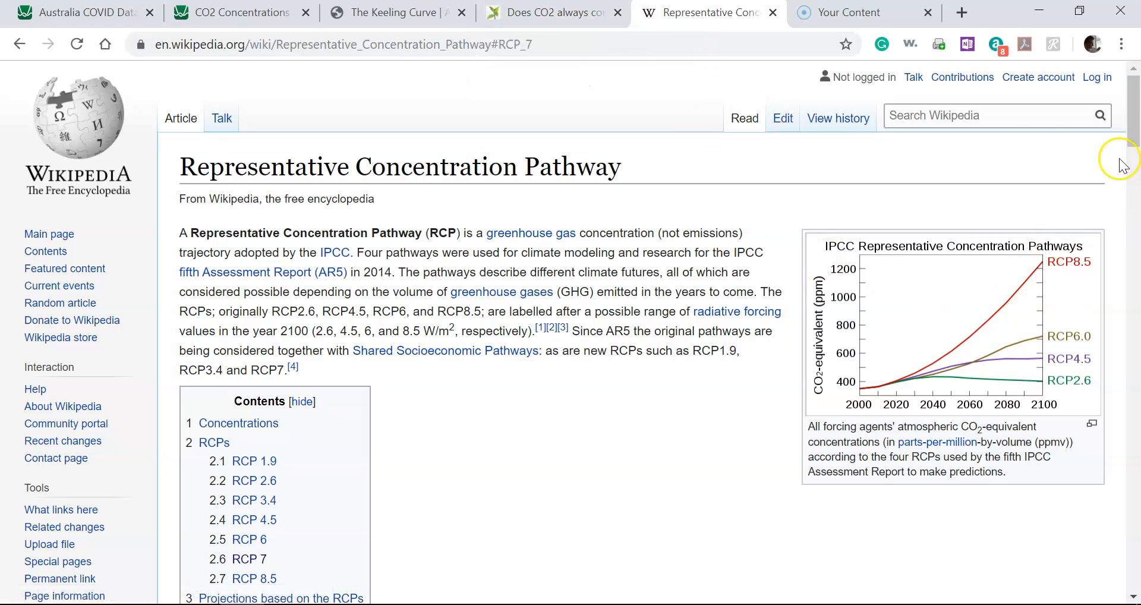
left_click(416, 13)
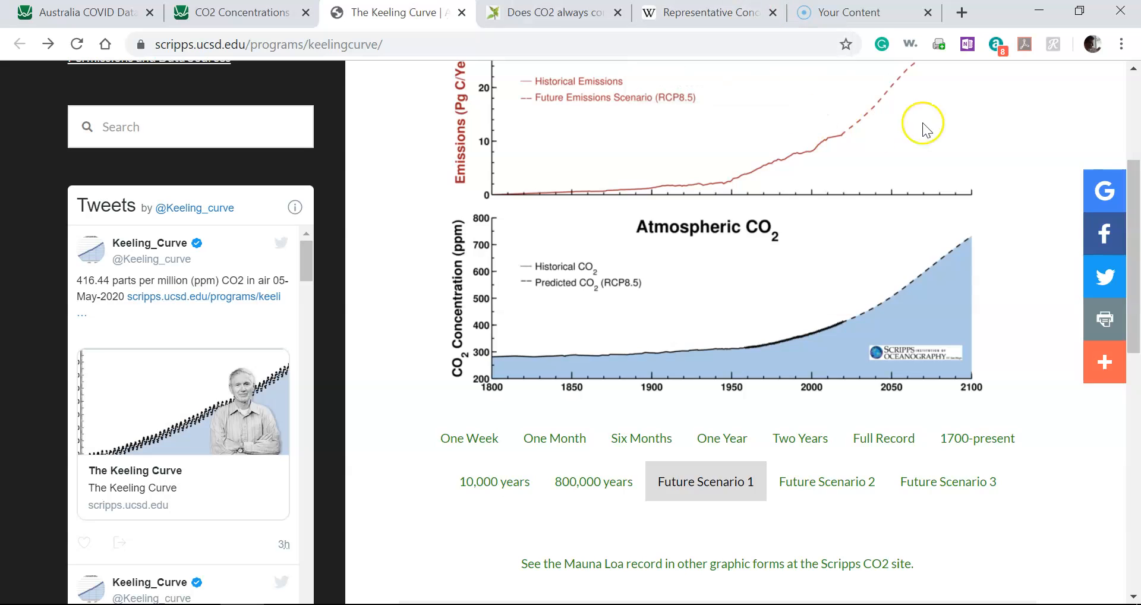
- Examine the Future Scenario 2 chart based on RCP6, looking at the One Year record in between
left_click(829, 485)
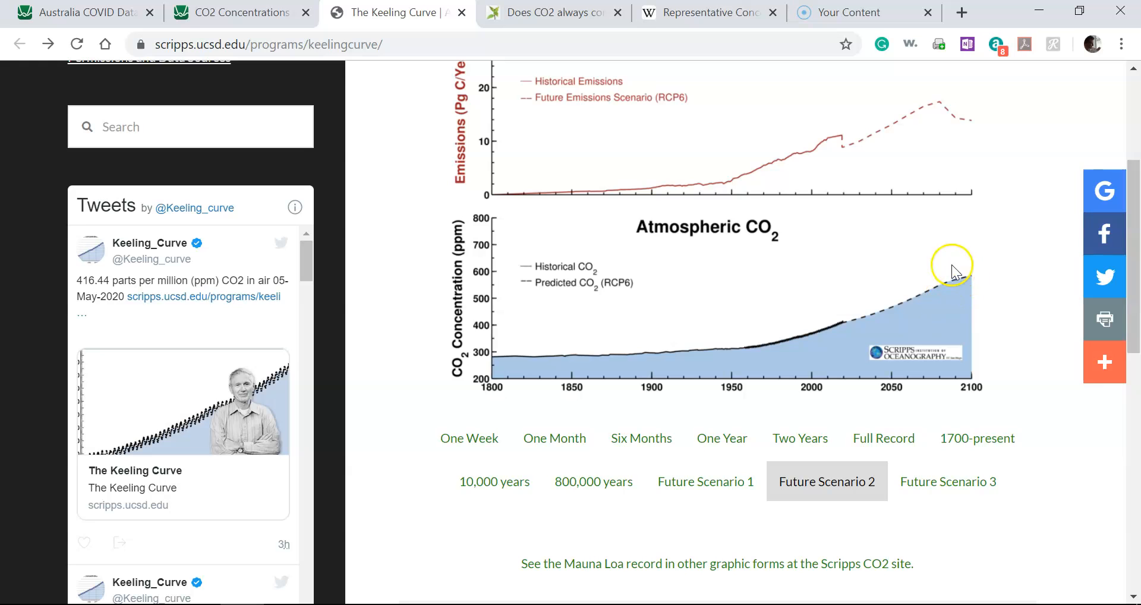
left_click(723, 440)
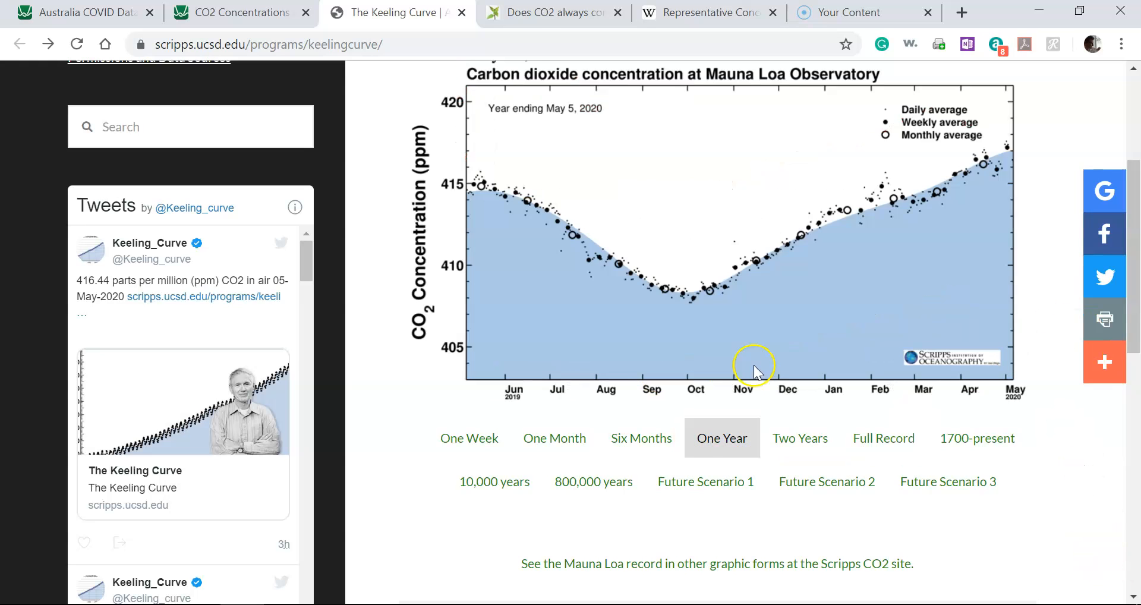
left_click(838, 486)
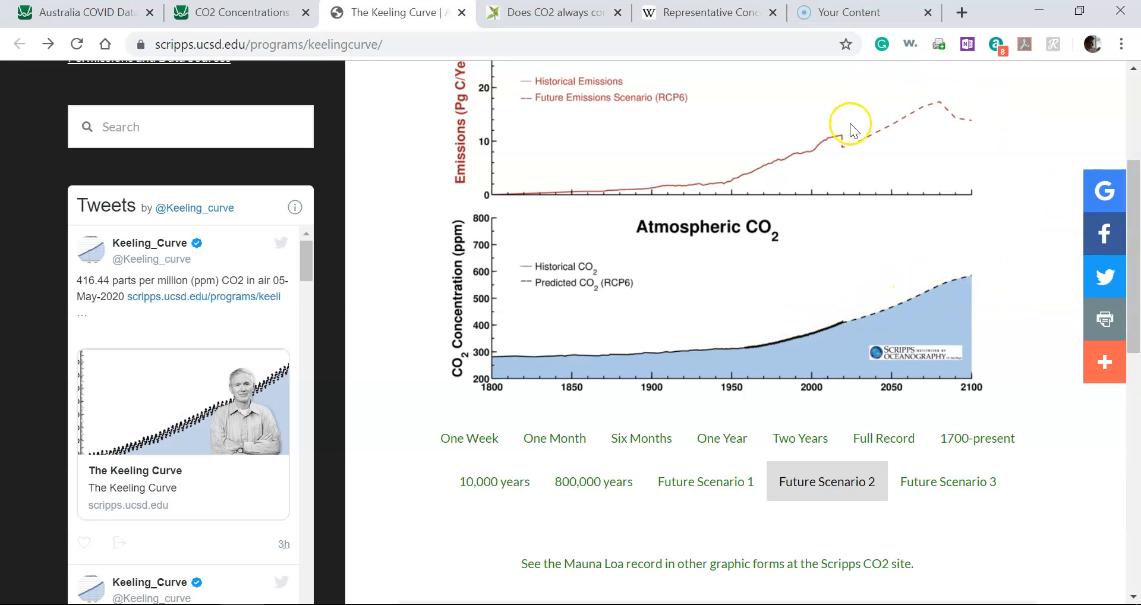
- Return to the CO2 Concentrations Logistic graph, set the c slider to 800 and highlight the c − 278 numerator of f(x)
left_click(240, 11)
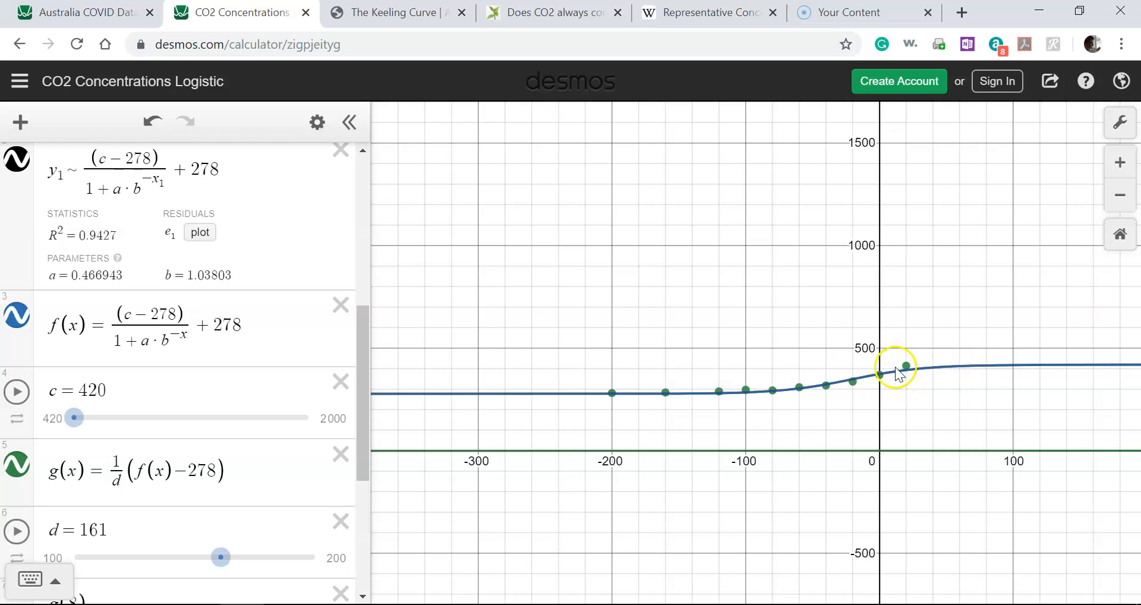
left_click_drag(75, 418, 138, 420)
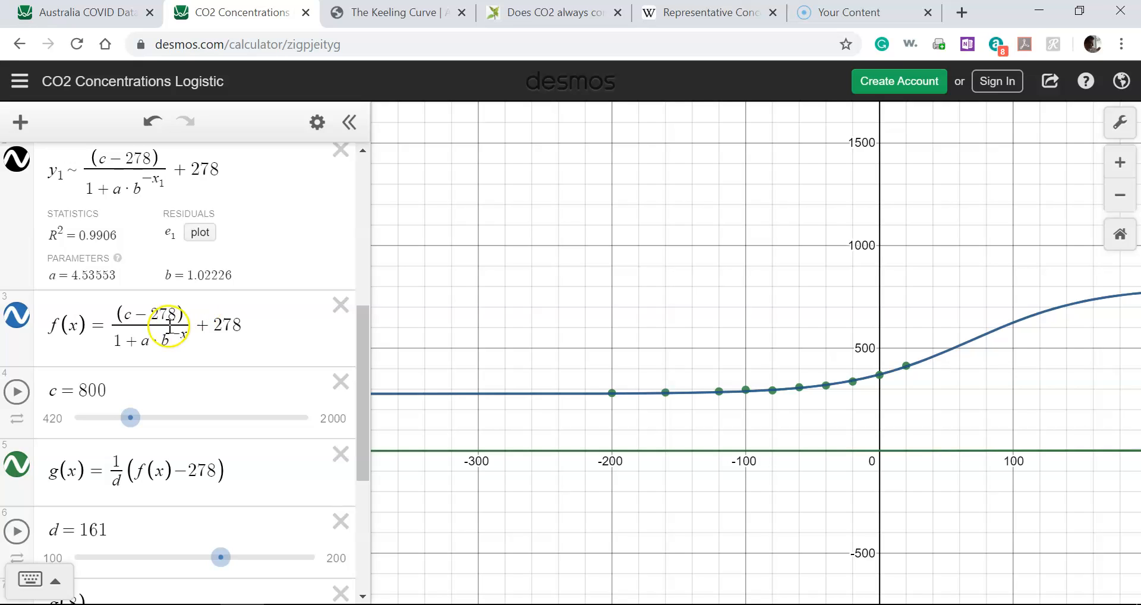
left_click_drag(130, 315, 178, 315)
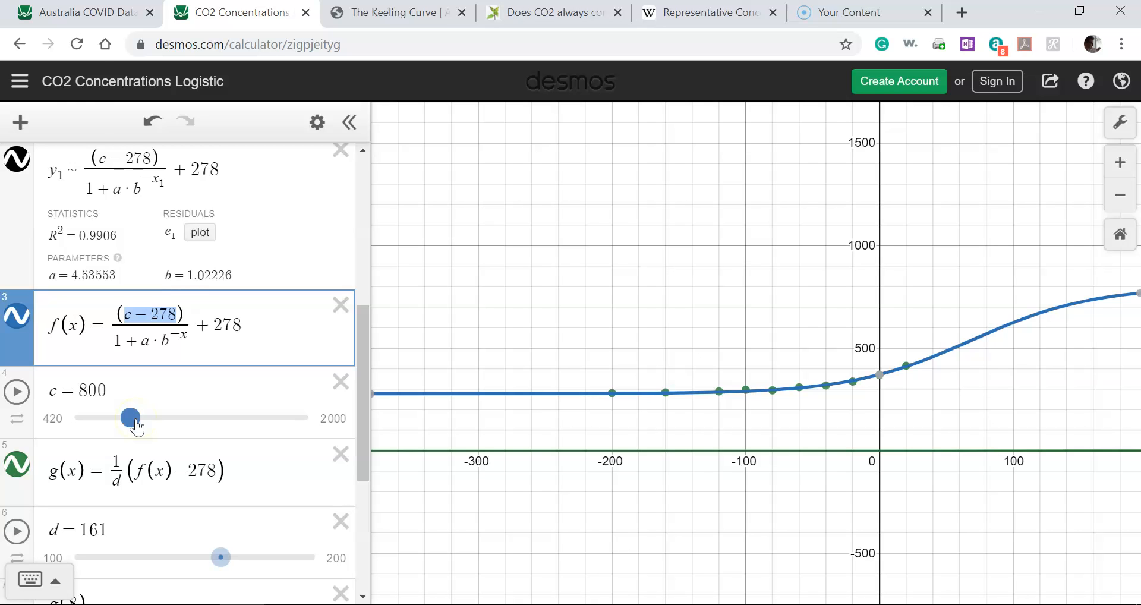
- In the Australia COVID Data graph, replace the best-fit logistic regression's numerator with the parameter c and display the regression curve
left_click(110, 13)
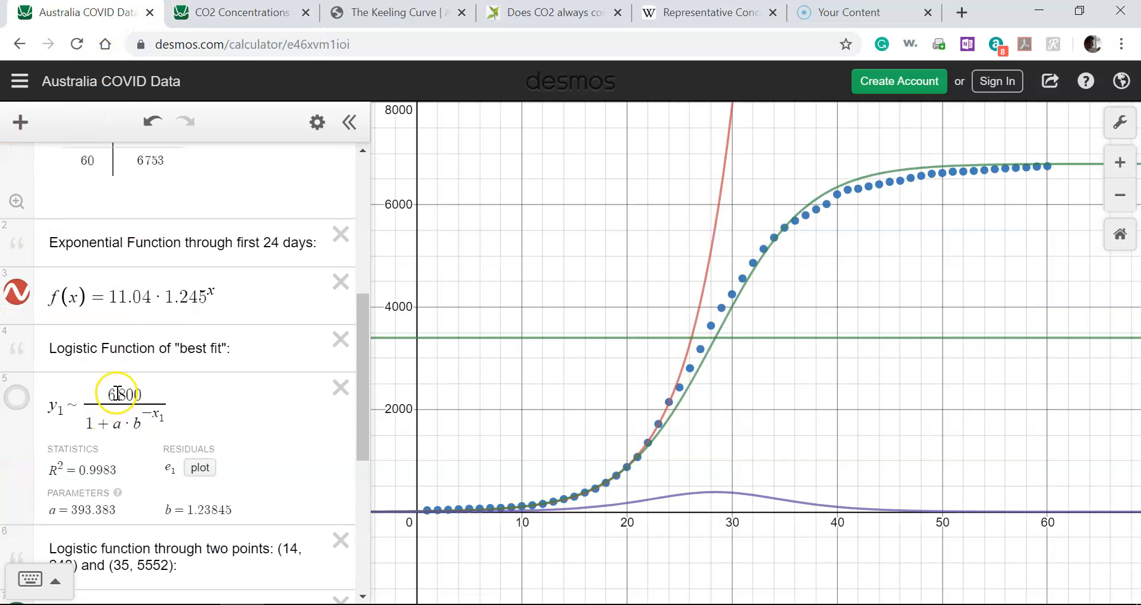
left_click_drag(116, 394, 141, 395)
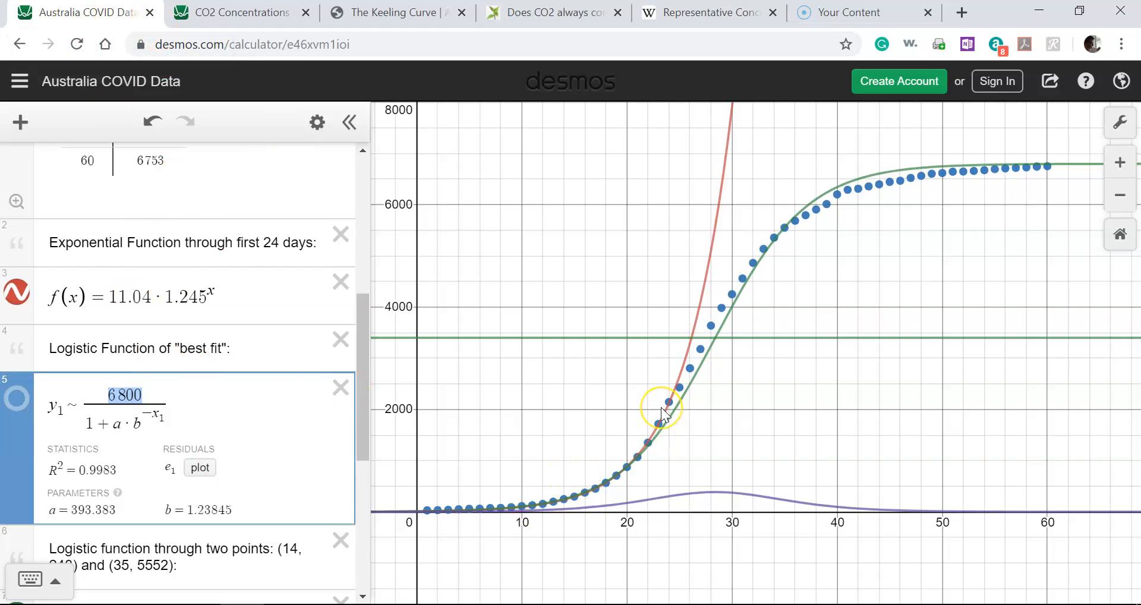
type("c")
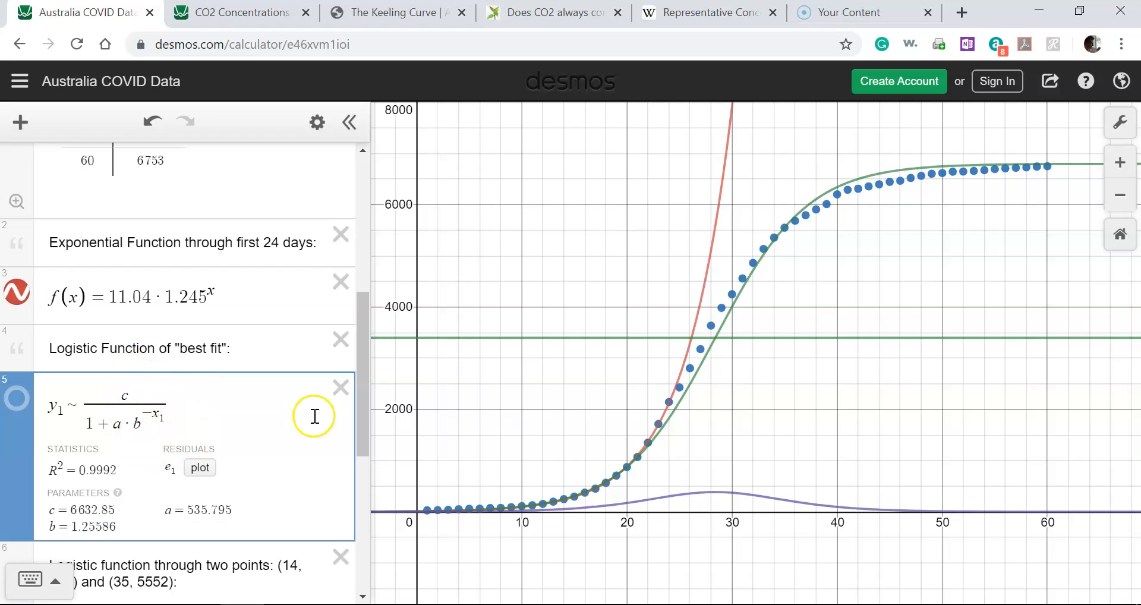
left_click(17, 398)
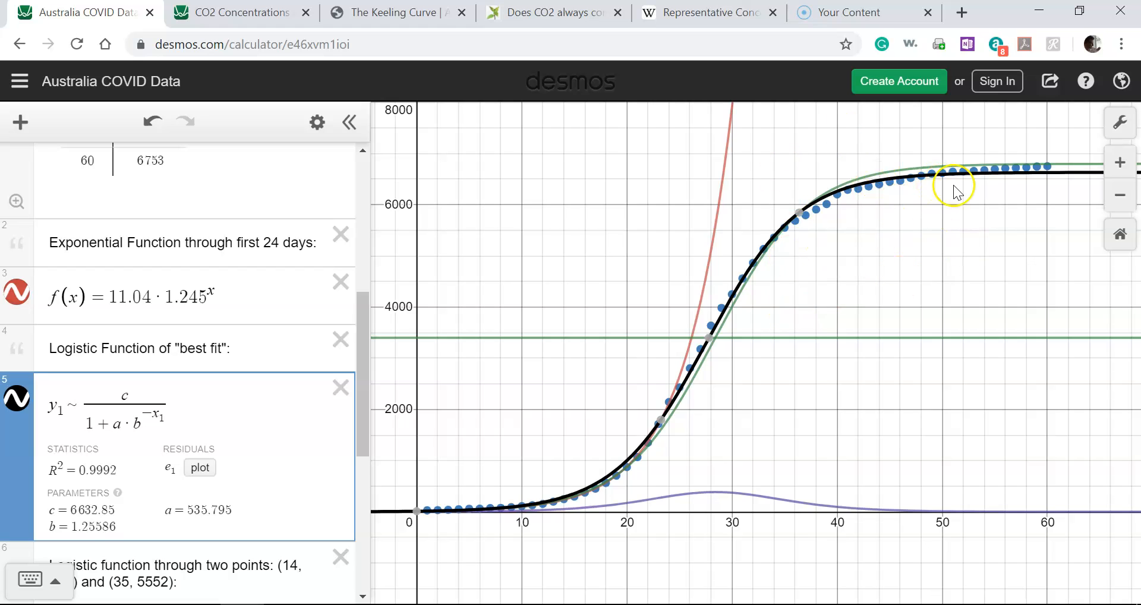
- Set the numerator of the COVID best-fit logistic regression to 6800
double_click(123, 396)
double_click(124, 381)
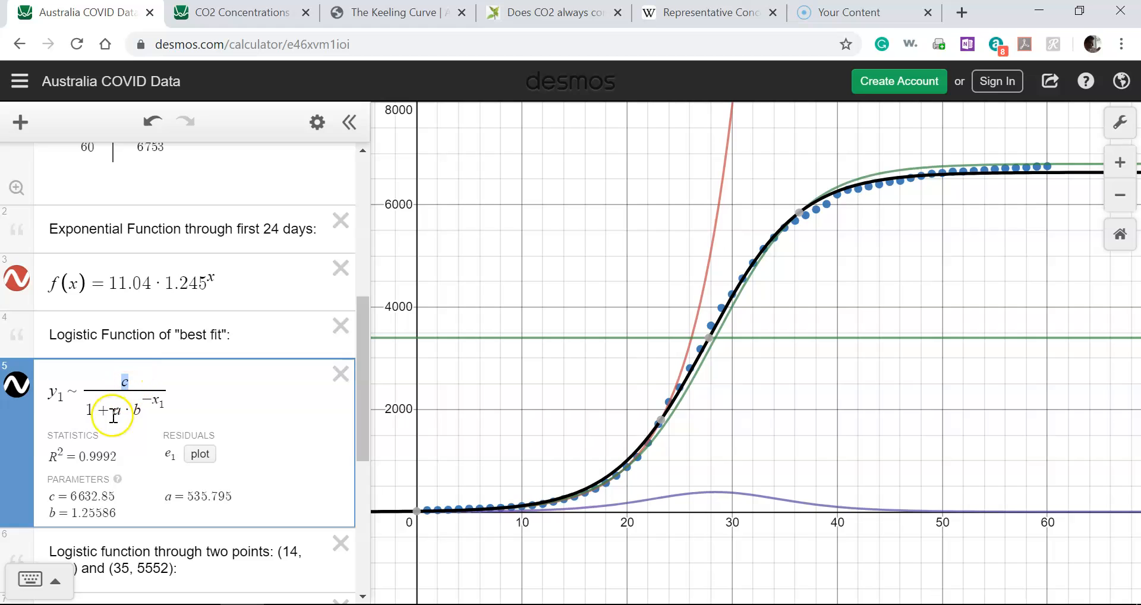
left_click(96, 455)
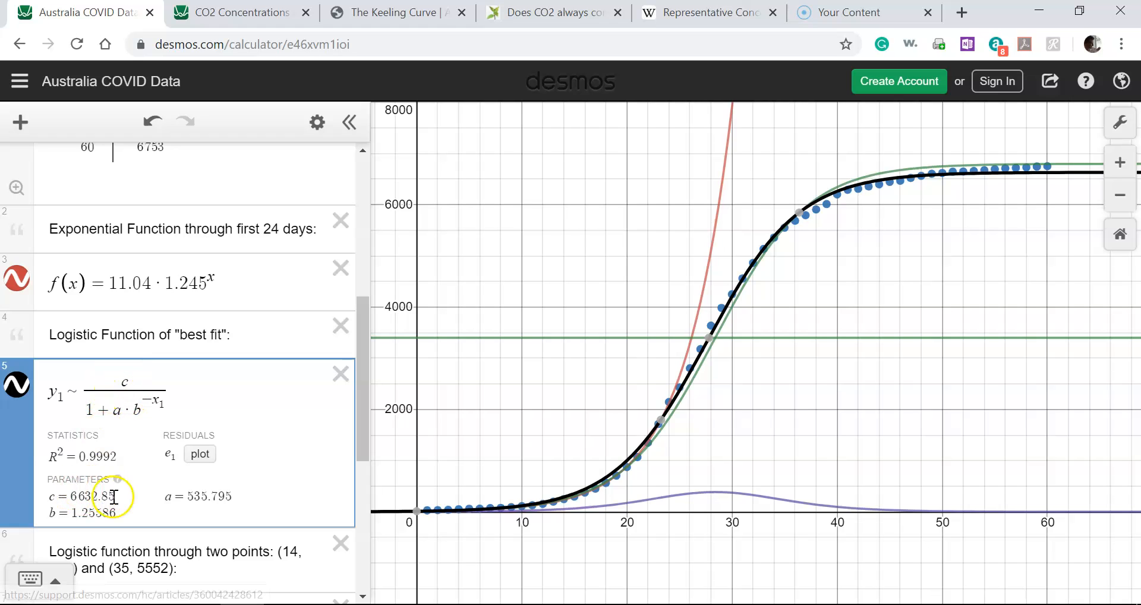
left_click(123, 382)
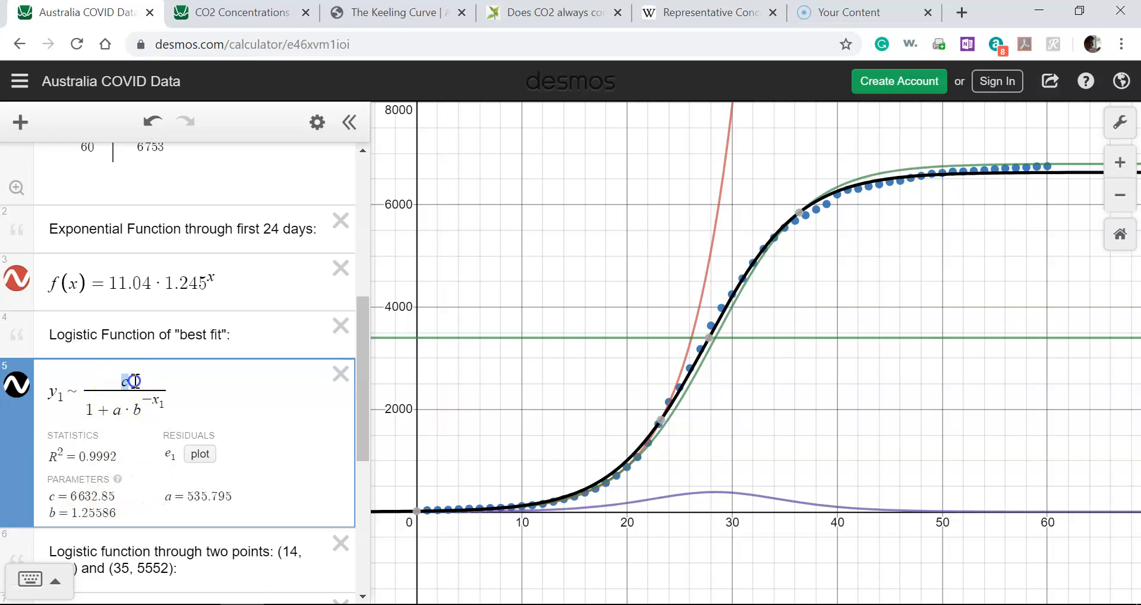
type("6800")
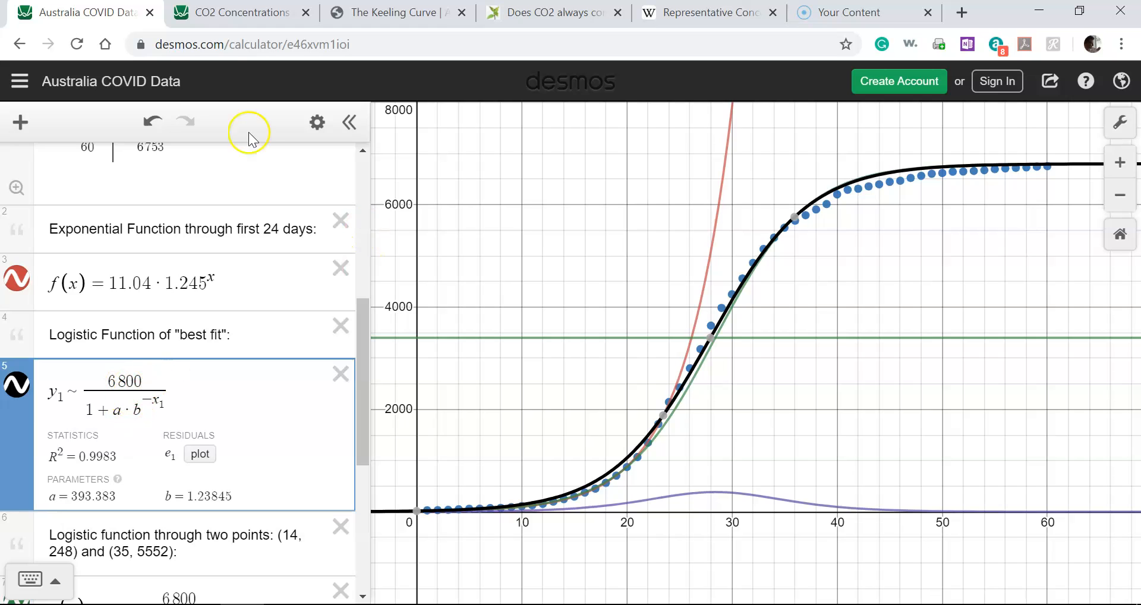
- Return to the CO2 Concentrations Logistic graph and review the data table and the logistic regression with its 278 offset
left_click(244, 17)
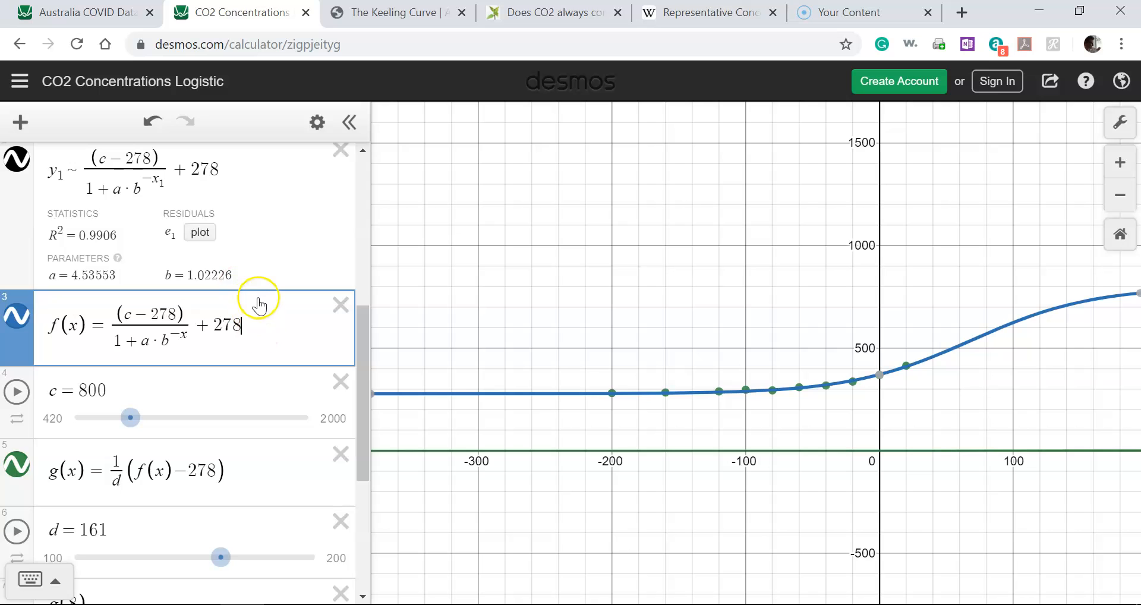
scroll(255, 332, "up", 2)
scroll(256, 333, "up", 5)
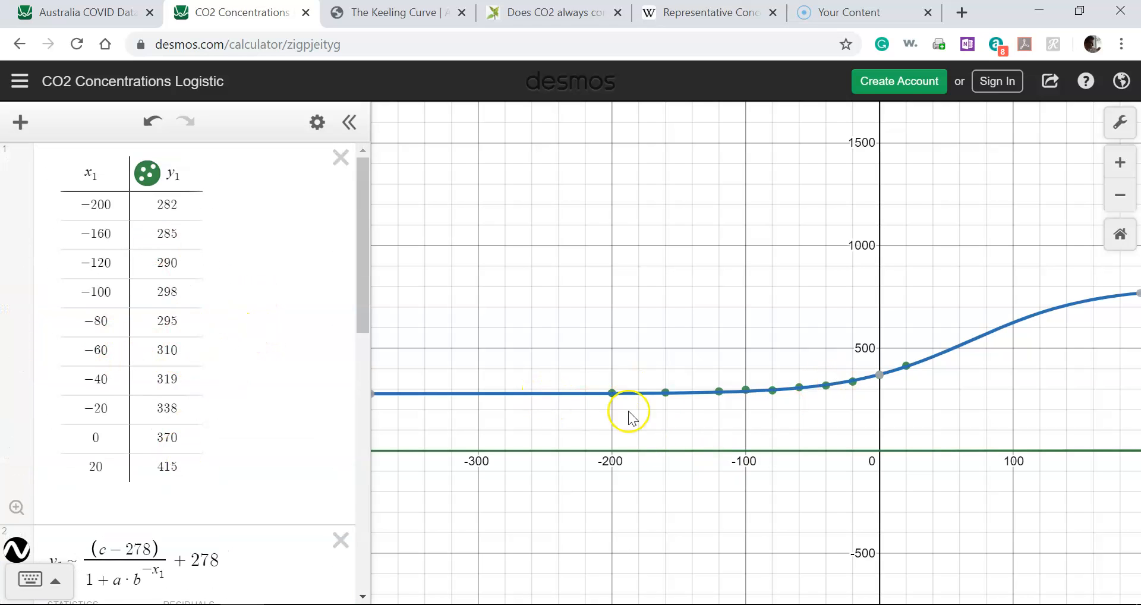
scroll(194, 318, "down", 1)
scroll(194, 321, "down", 4)
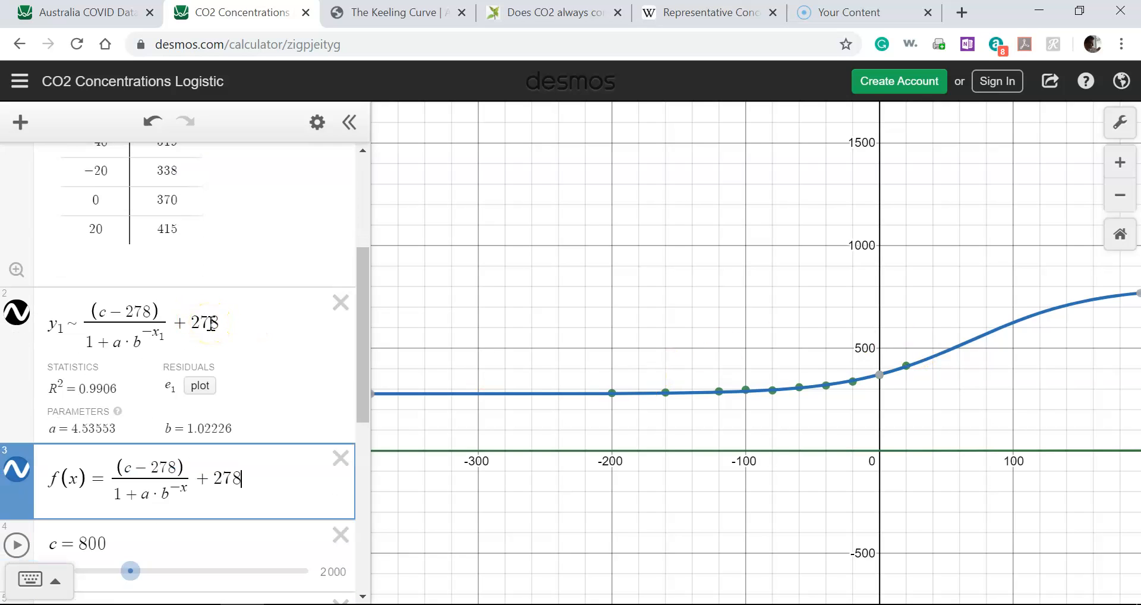
scroll(265, 381, "down", 2)
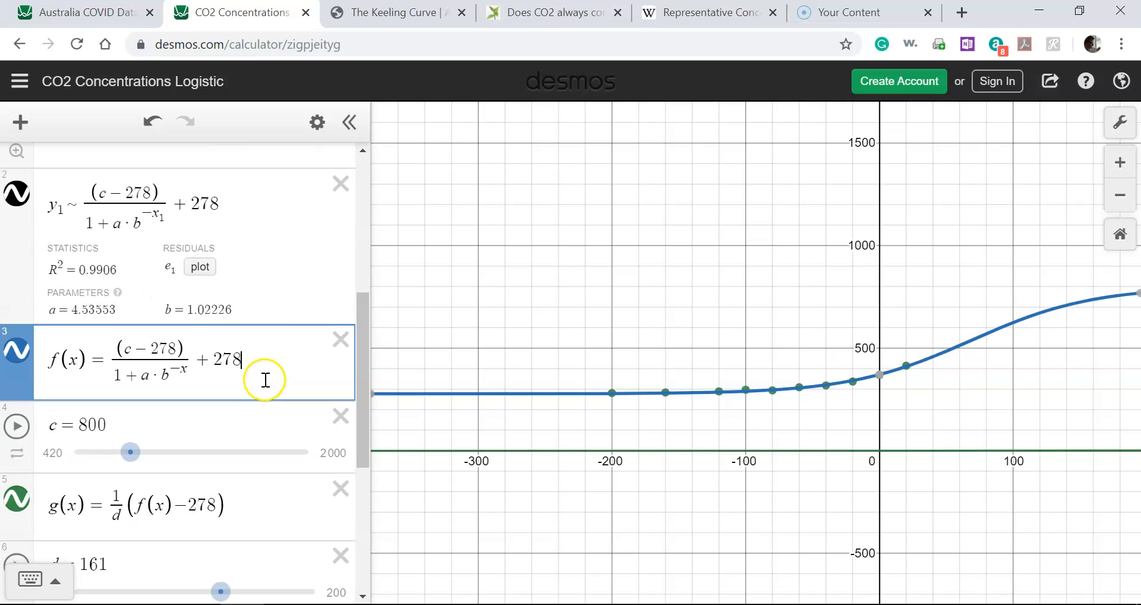
- Show the exponential regression y1 ~ h·k^x1 + 278 to compare it with the logistic curve, and hide it again
scroll(237, 375, "down", 5)
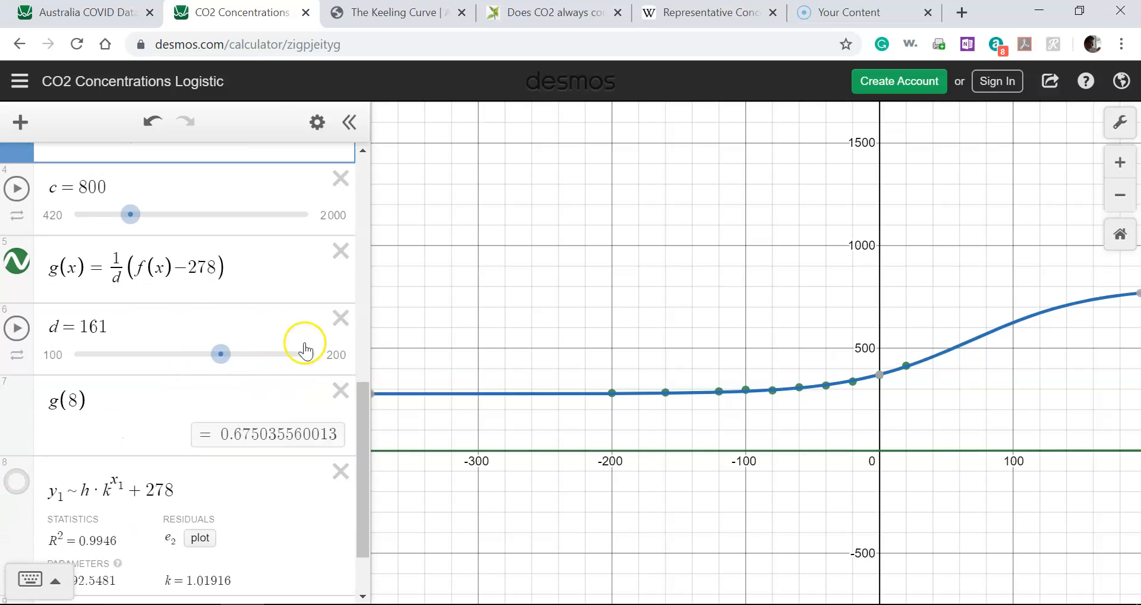
left_click(17, 483)
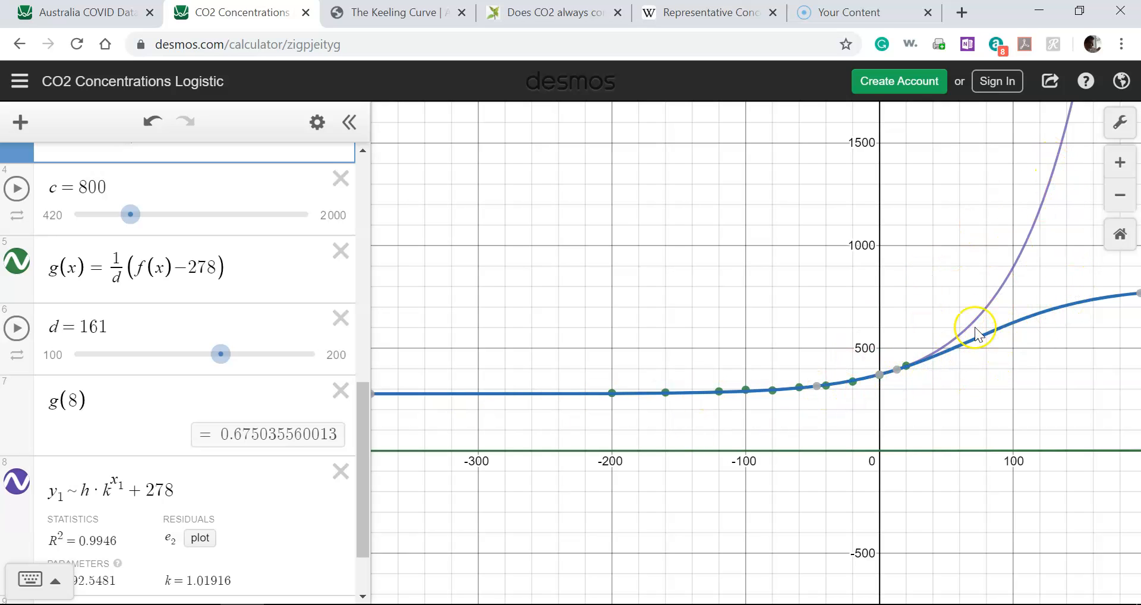
left_click(17, 482)
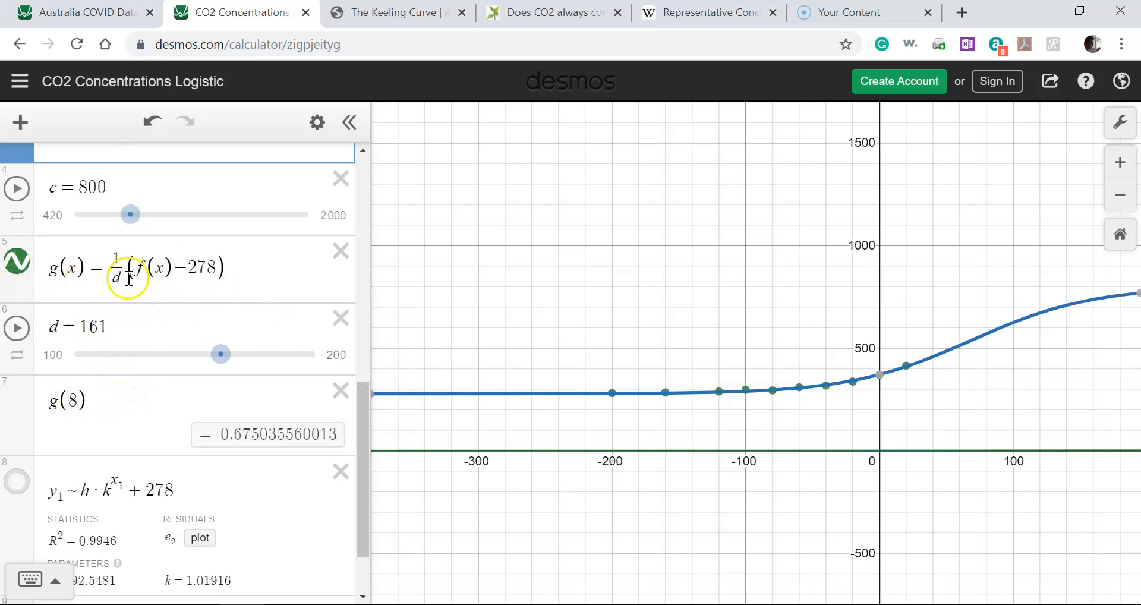
- Examine the CO2 & Temperature (1964 to 2008) chart in the Skeptical Science article
left_click(547, 18)
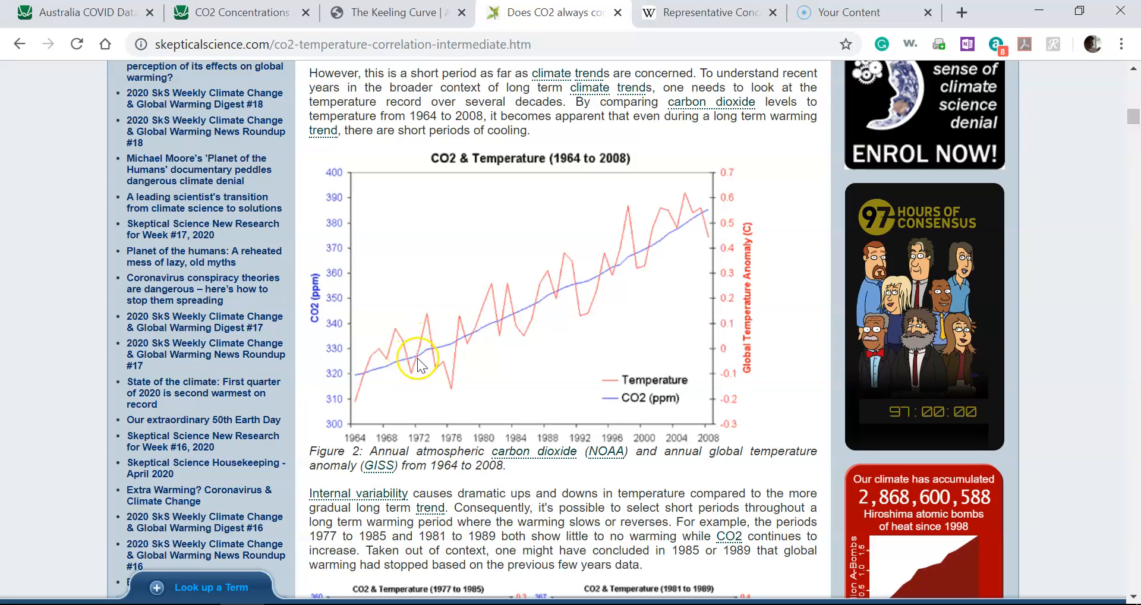
scroll(647, 317, "up", 4)
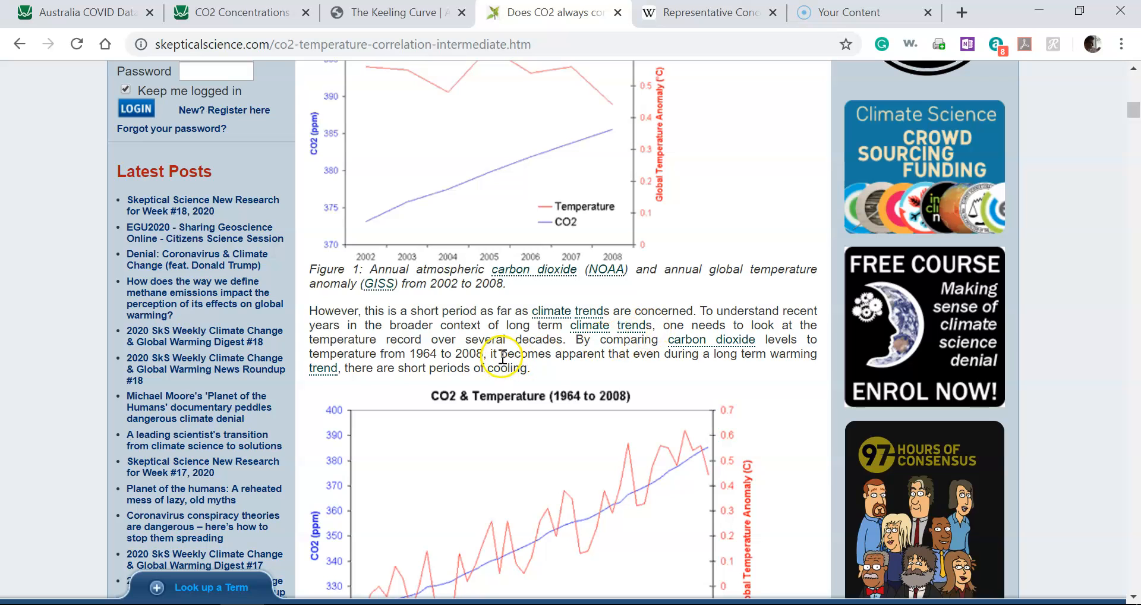
scroll(512, 372, "down", 1)
scroll(511, 372, "down", 2)
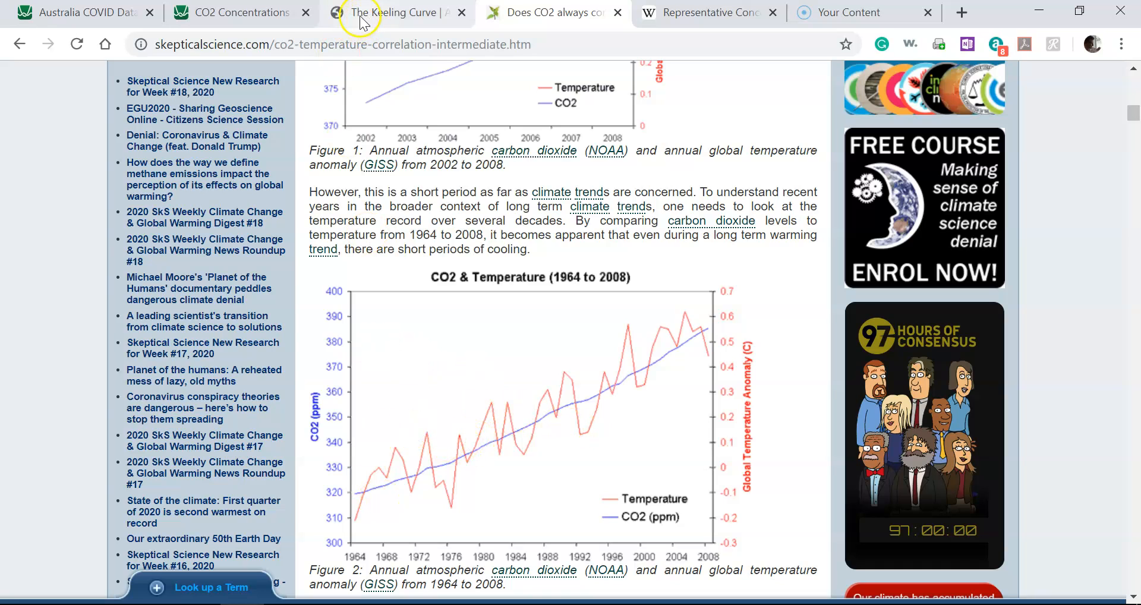
- In the CO2 logistic graph, lower the divisor d in g(x) to 100 and raise it to 200 to compare the temperature model
left_click(253, 12)
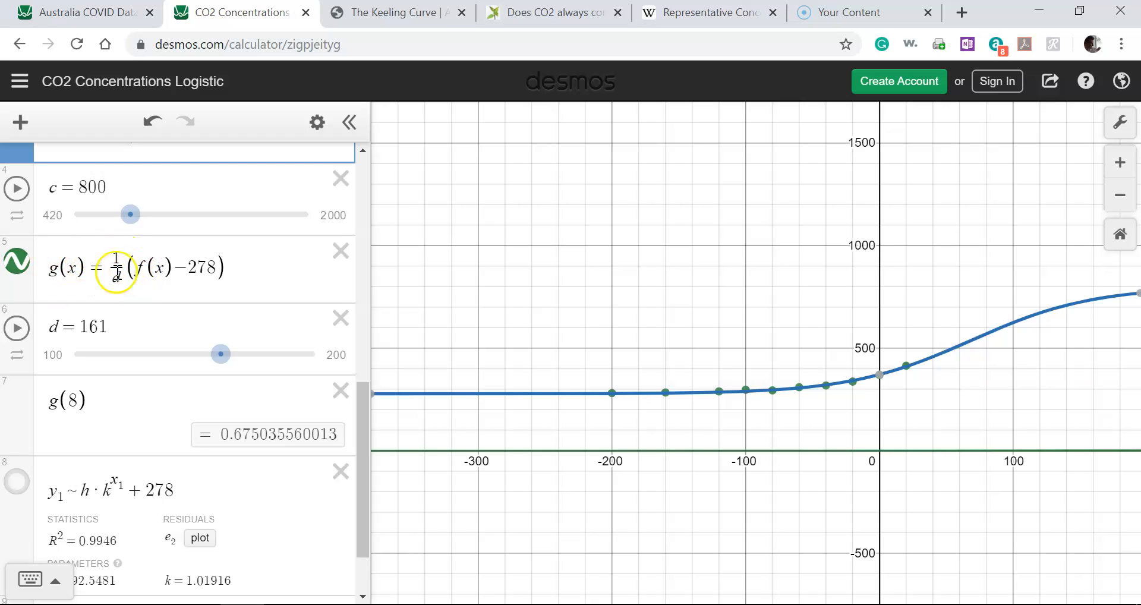
left_click_drag(112, 260, 117, 264)
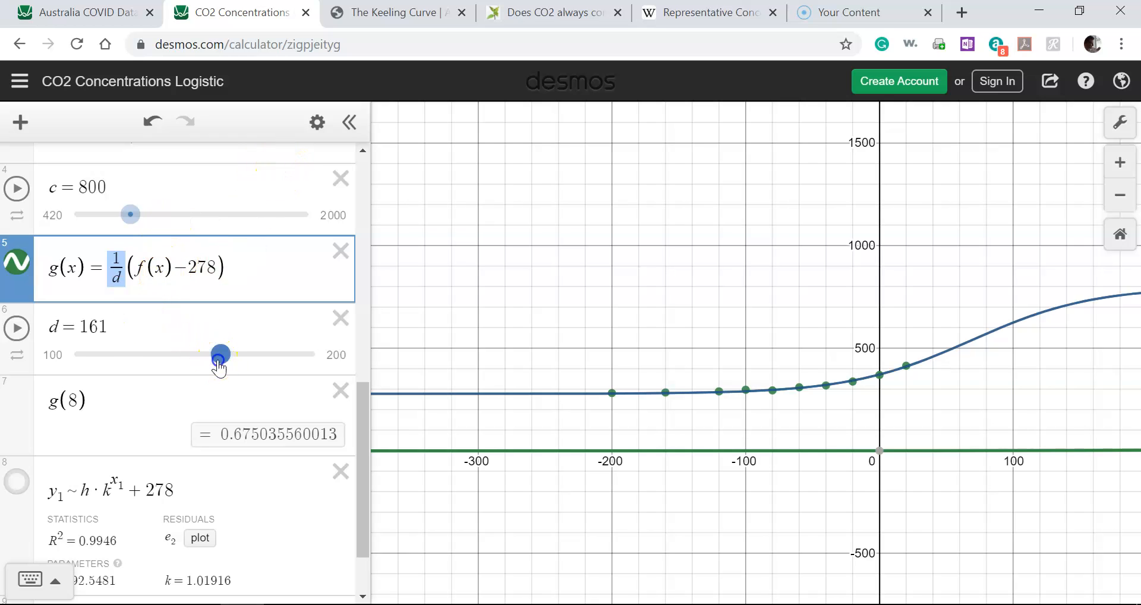
left_click_drag(220, 354, 74, 354)
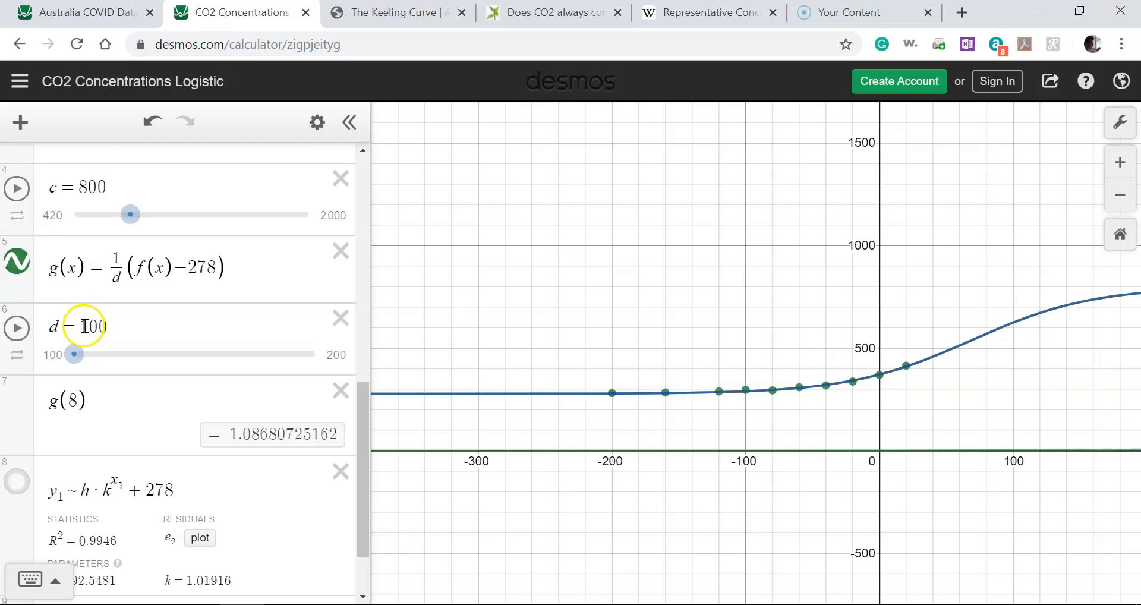
left_click_drag(74, 356, 342, 372)
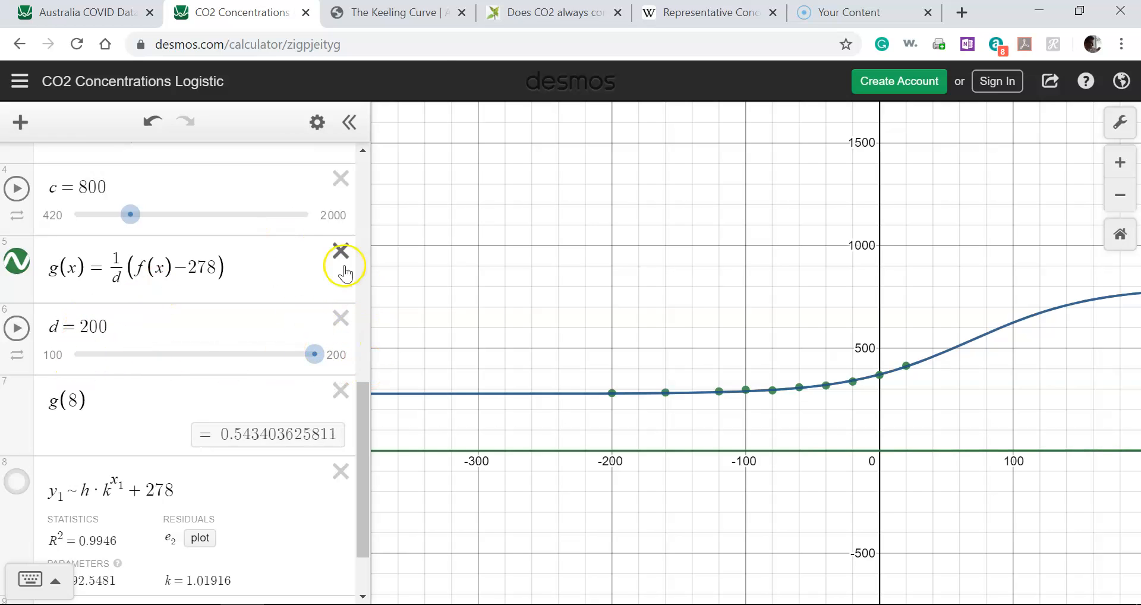
- Check the Keeling Curve Future Scenario 2 chart and the Skeptical Science CO2 & Temperature chart, ending on the CO2 logistic graph
left_click(398, 14)
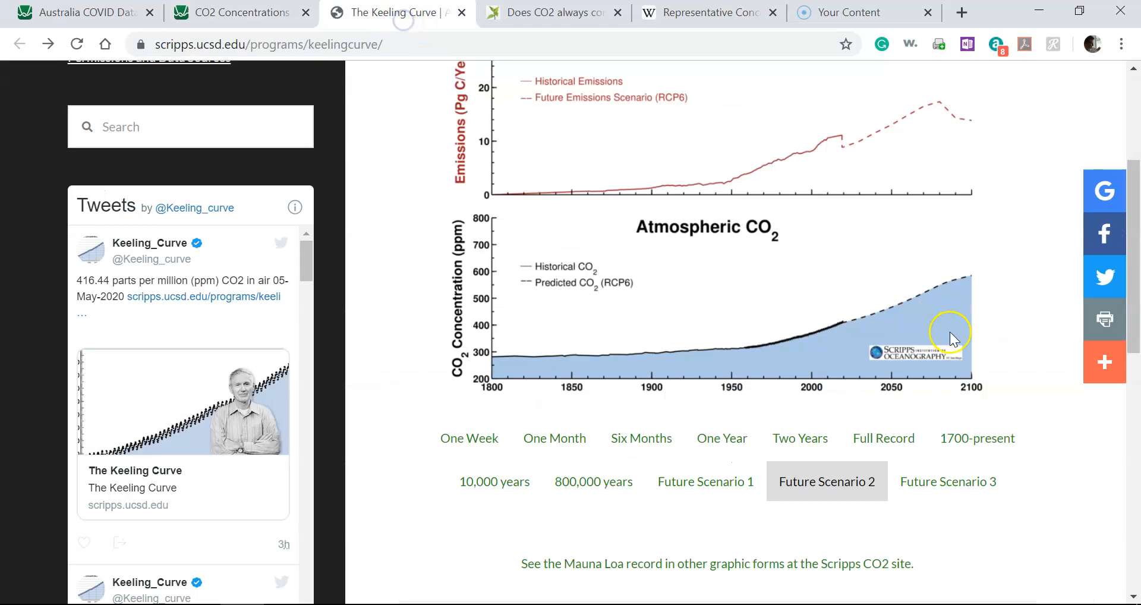
left_click(558, 14)
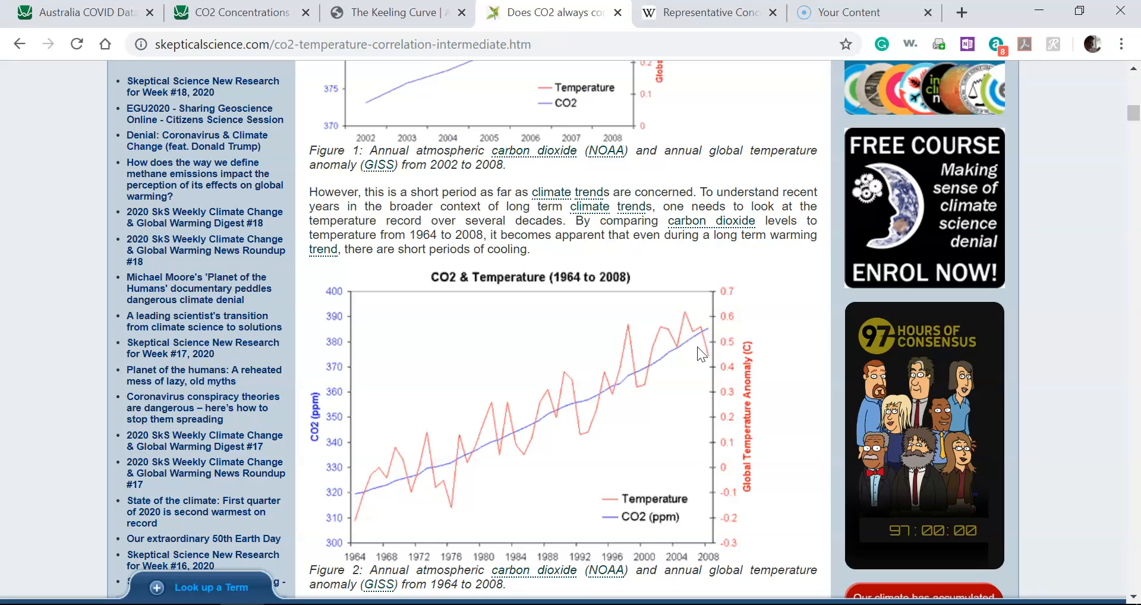
left_click(260, 21)
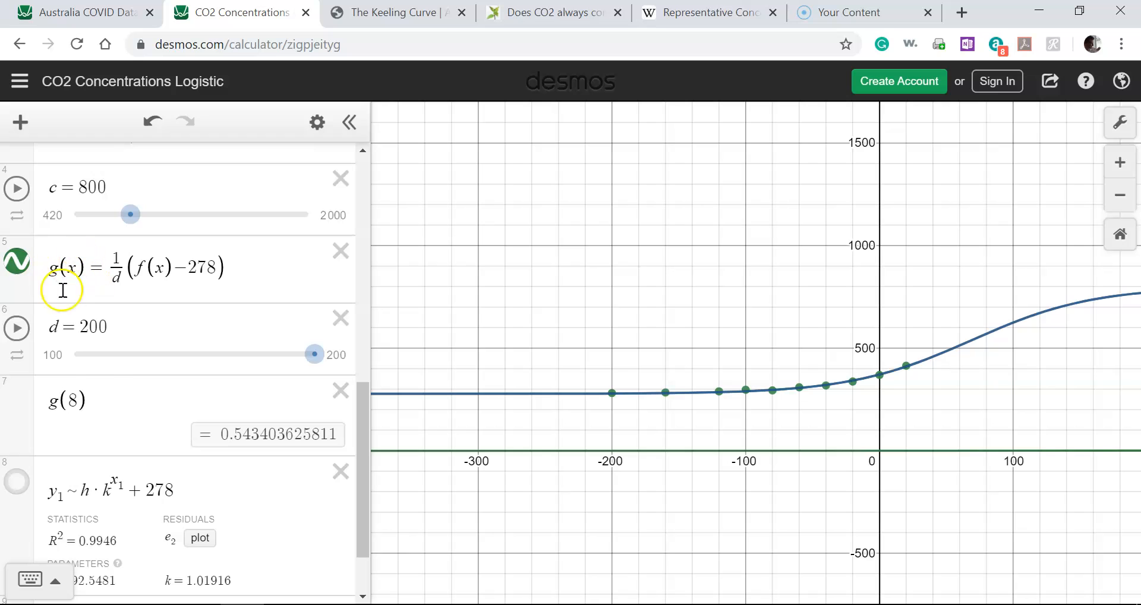
- Evaluate g at 100 instead of 8, checking the CO2 & Temperature chart in between
double_click(70, 395)
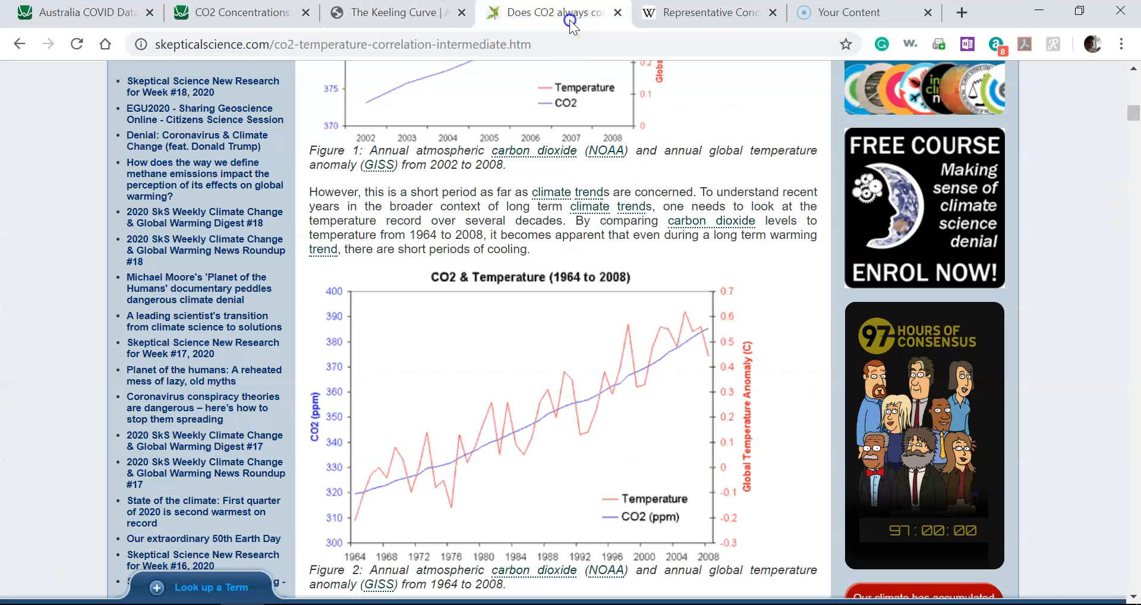
left_click(568, 17)
left_click(253, 12)
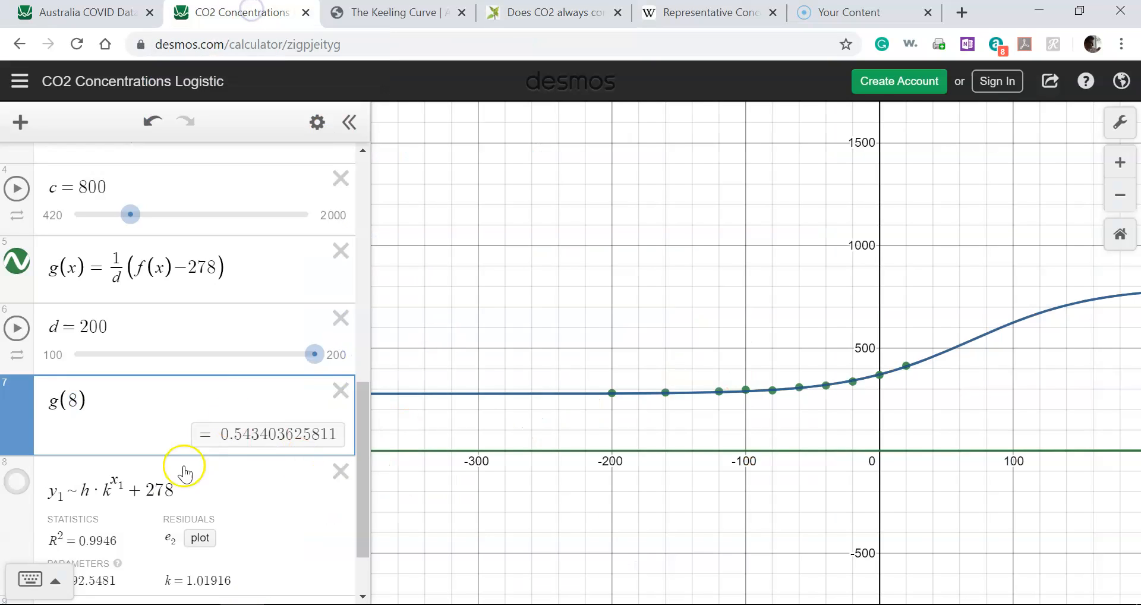
left_click(75, 392)
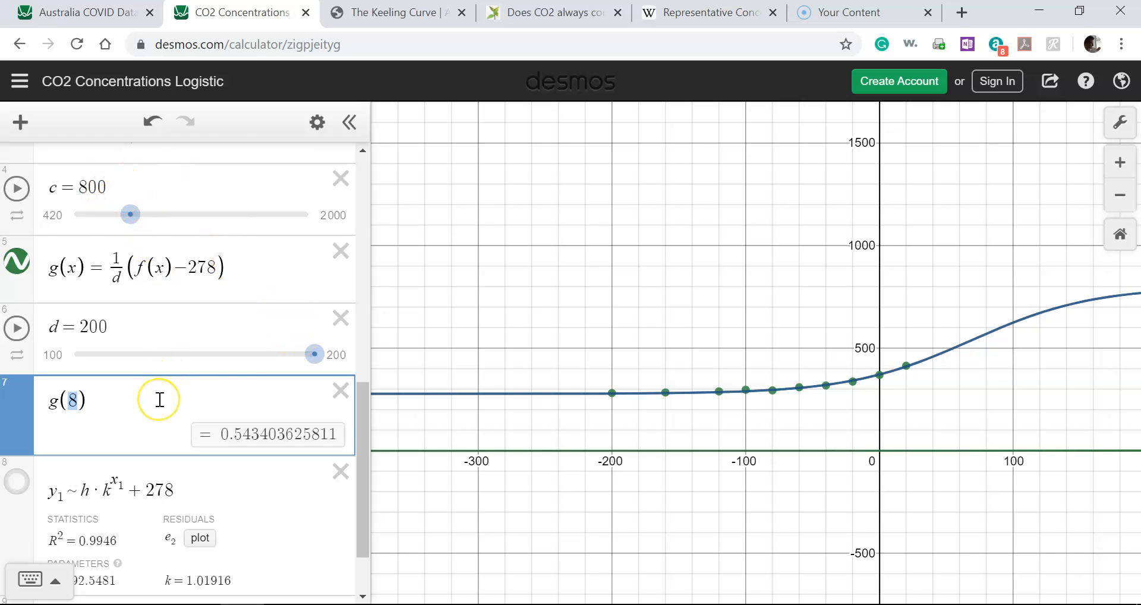
type("100")
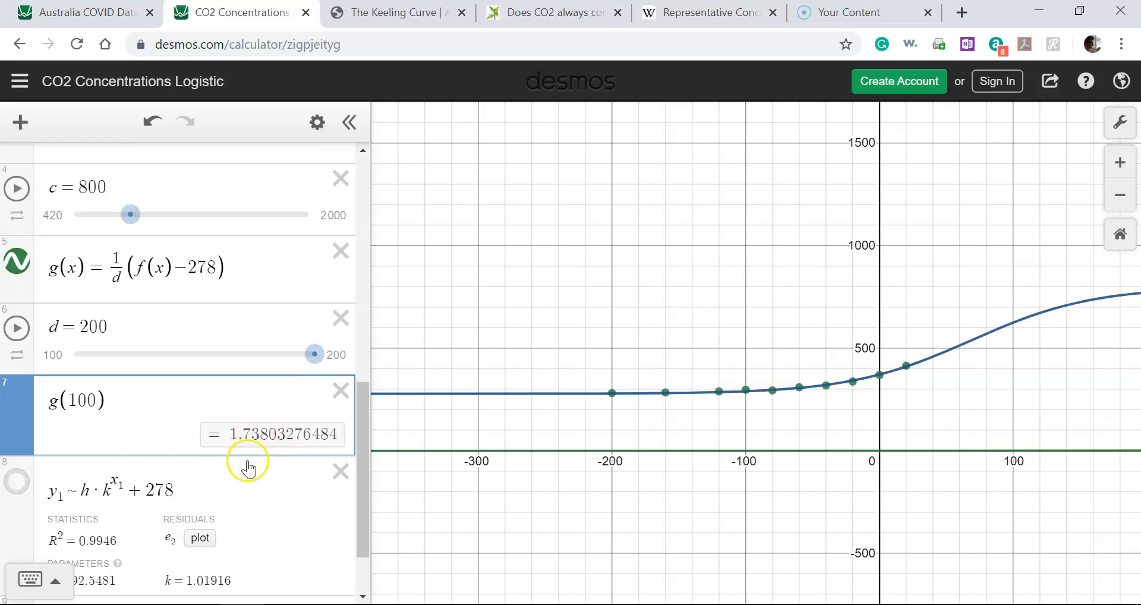
scroll(247, 463, "down", 1)
scroll(247, 460, "up", 4)
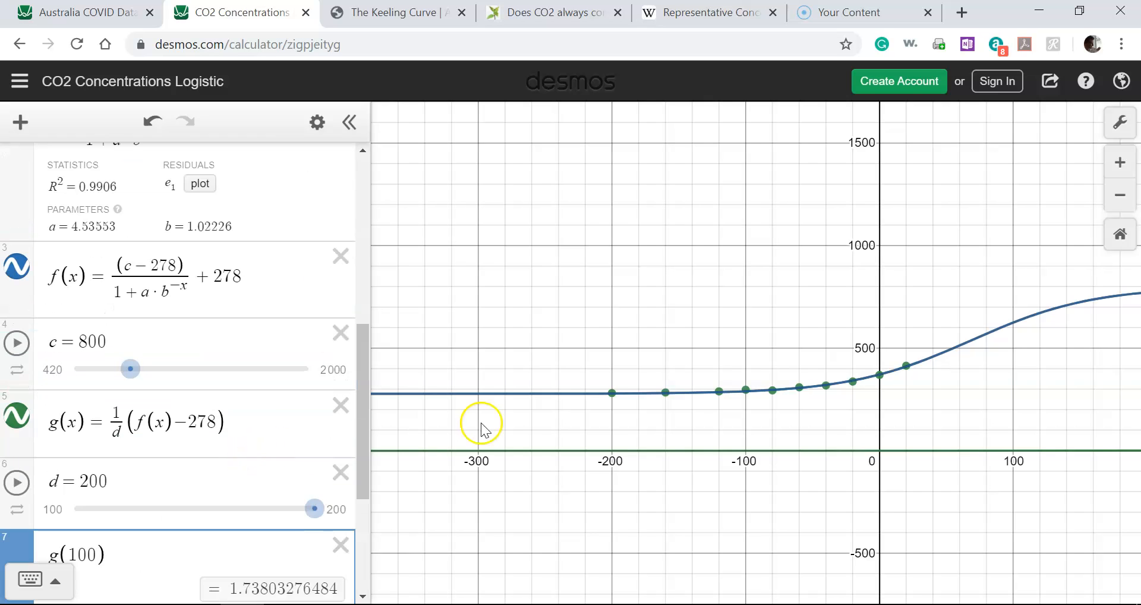